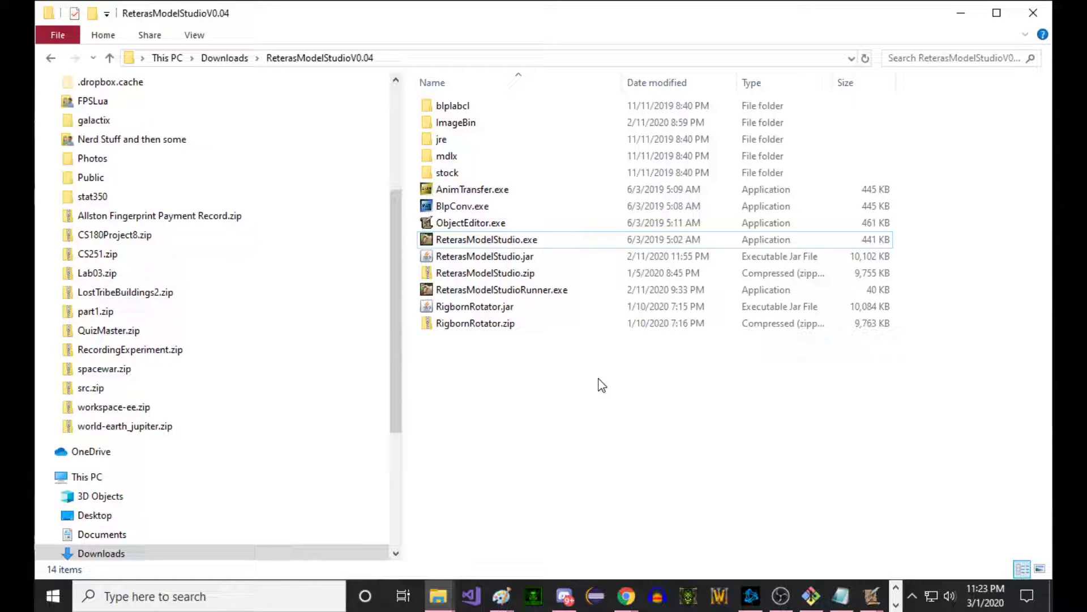
Step: Launch the old ReterasModelStudio.exe twice, dismissing the Java exception error each time
{"action": "left_click", "coordinate": [530, 246]}
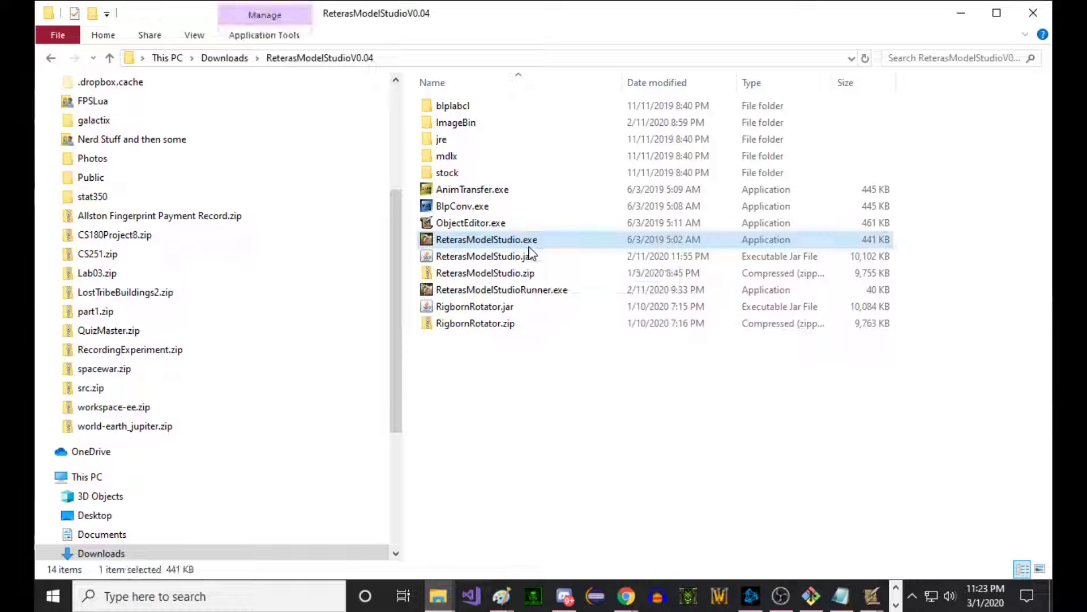
{"action": "double_click", "coordinate": [494, 241]}
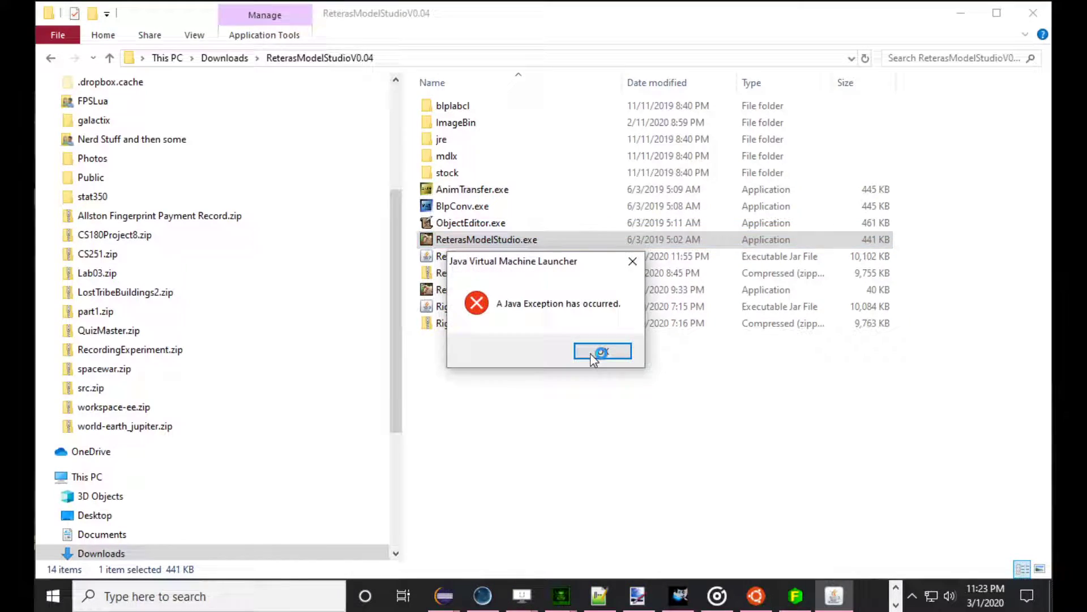
{"action": "left_click", "coordinate": [592, 354]}
{"action": "left_click", "coordinate": [617, 352]}
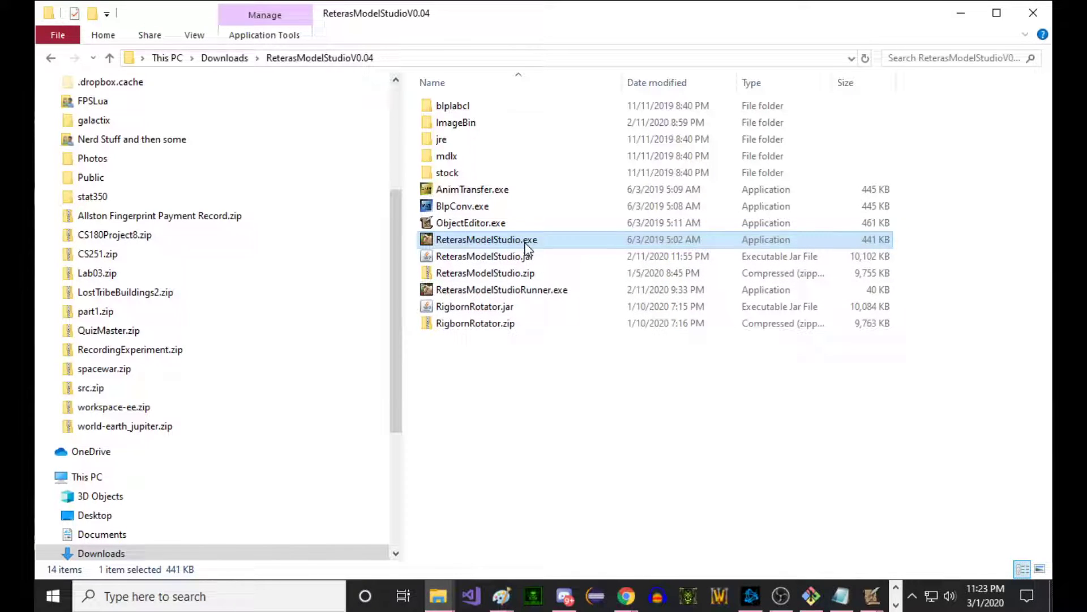
{"action": "double_click", "coordinate": [529, 242]}
{"action": "left_click", "coordinate": [615, 351]}
Step: Retry the old exe twice more, dismissing each Java exception error, then reselect the exe
{"action": "left_click", "coordinate": [611, 348]}
{"action": "double_click", "coordinate": [501, 241]}
{"action": "left_click", "coordinate": [595, 351]}
{"action": "double_click", "coordinate": [443, 239]}
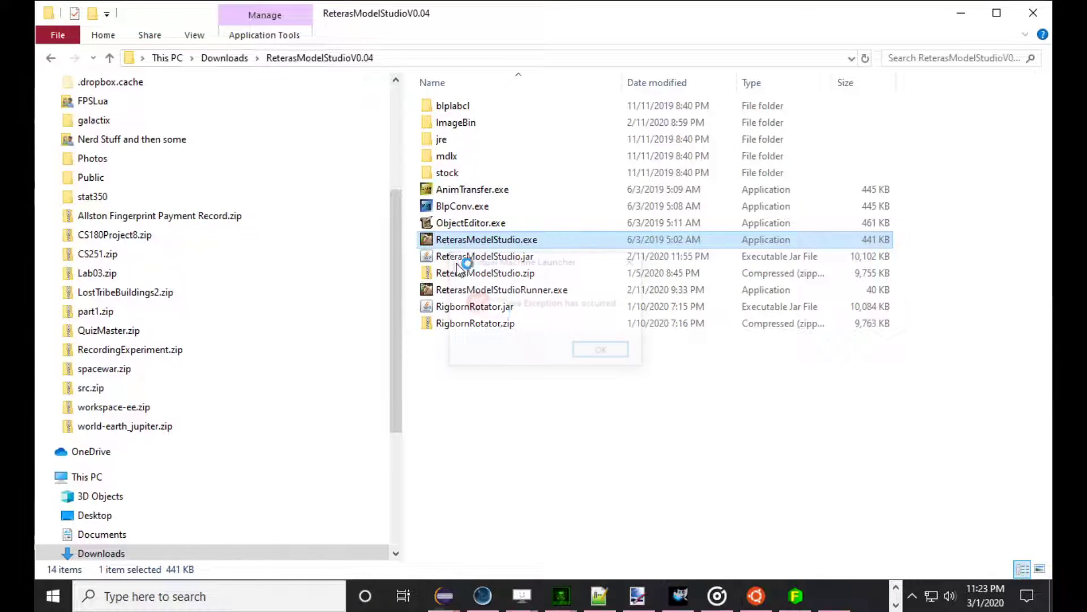
{"action": "left_click", "coordinate": [601, 354]}
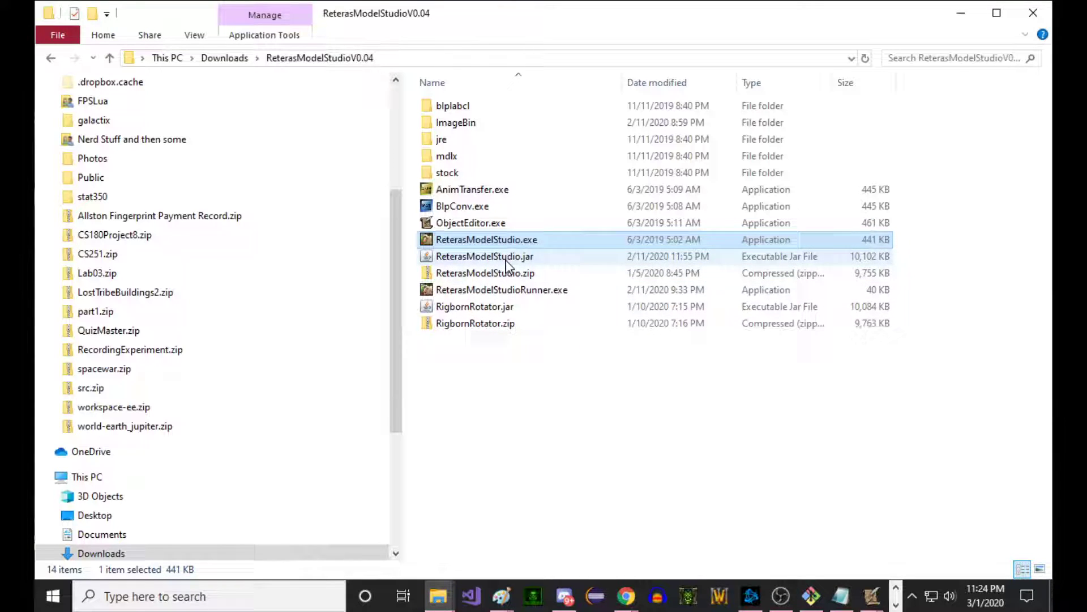
{"action": "left_click", "coordinate": [490, 261]}
{"action": "left_click", "coordinate": [505, 242]}
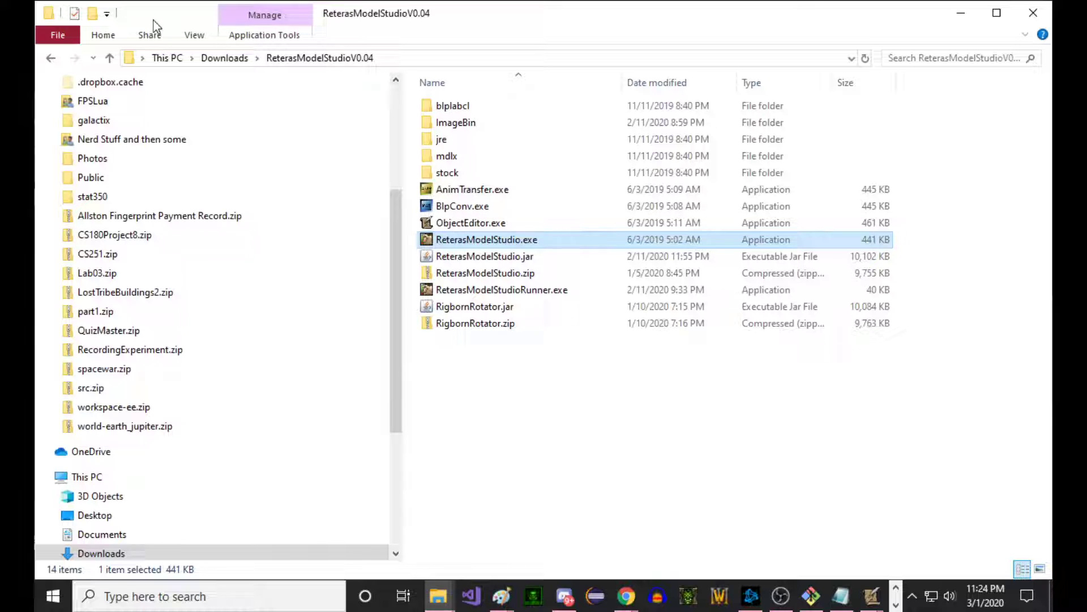
Step: Inspect the jre folder's LICENSE and README.txt files inside ReterasModelStudioV0.04
{"action": "left_click", "coordinate": [225, 57]}
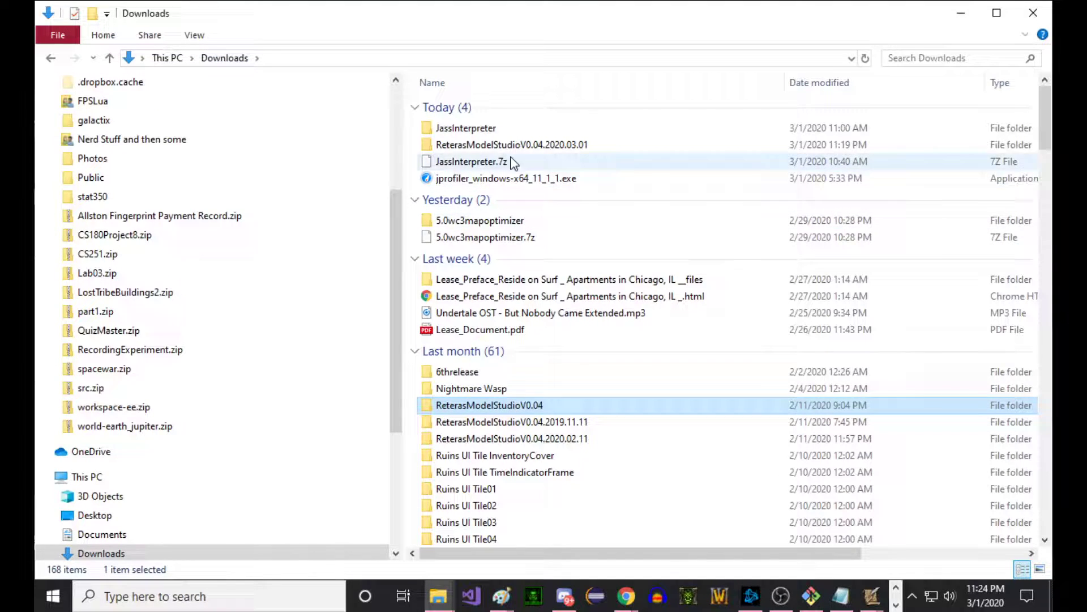
{"action": "double_click", "coordinate": [573, 405]}
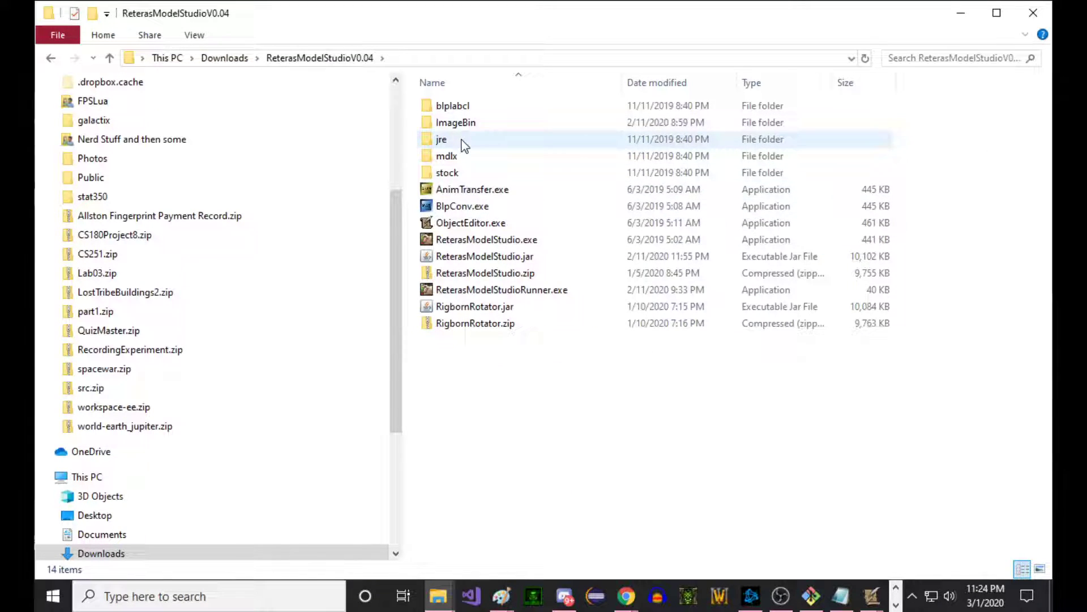
{"action": "double_click", "coordinate": [461, 140]}
{"action": "left_click", "coordinate": [359, 58]}
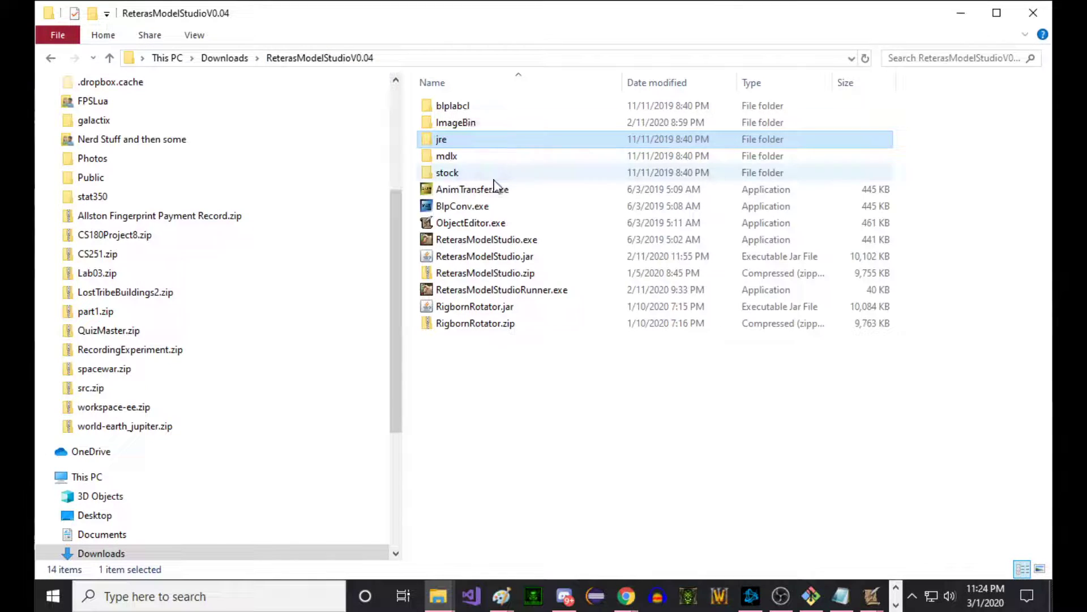
{"action": "double_click", "coordinate": [442, 142]}
{"action": "left_click", "coordinate": [462, 173]}
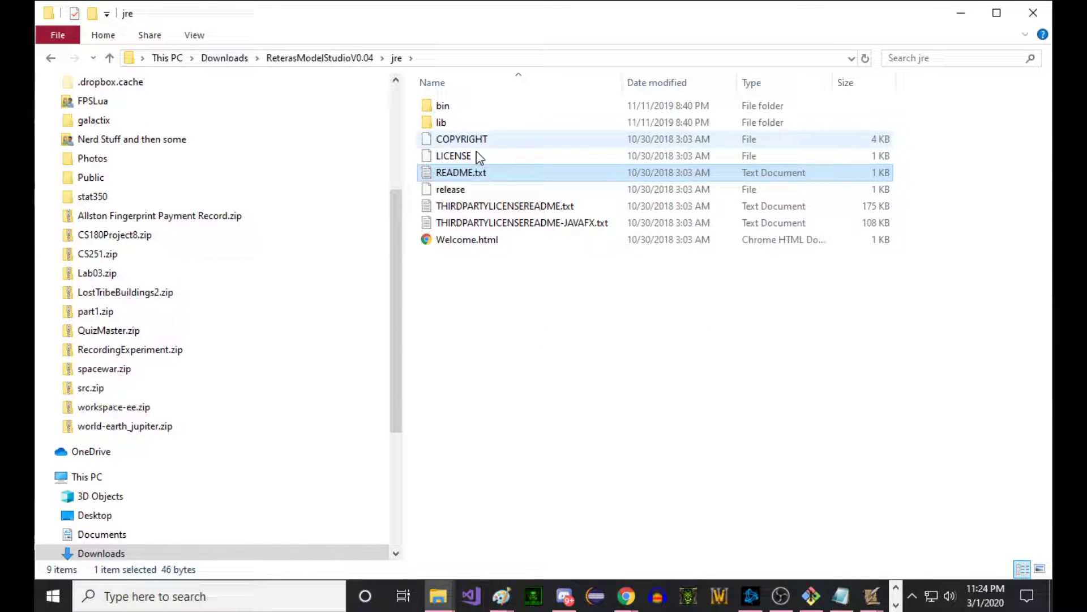
{"action": "left_click", "coordinate": [470, 155]}
{"action": "left_click", "coordinate": [462, 173]}
{"action": "left_click", "coordinate": [300, 58]}
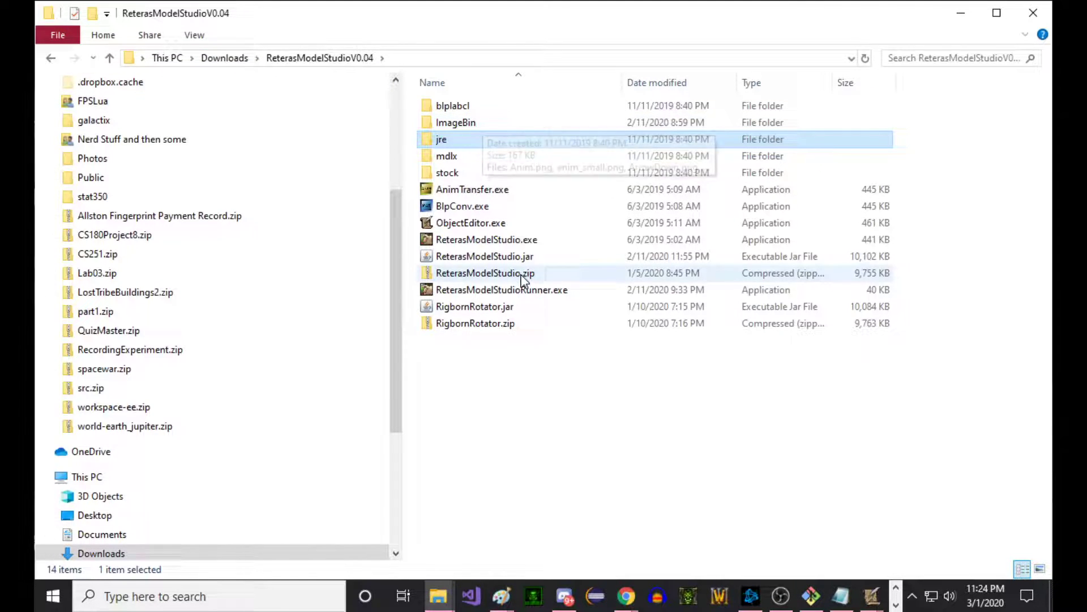
Step: Launch the old exe once more, move and dismiss the Java error, retry, then return to Downloads
{"action": "double_click", "coordinate": [509, 240]}
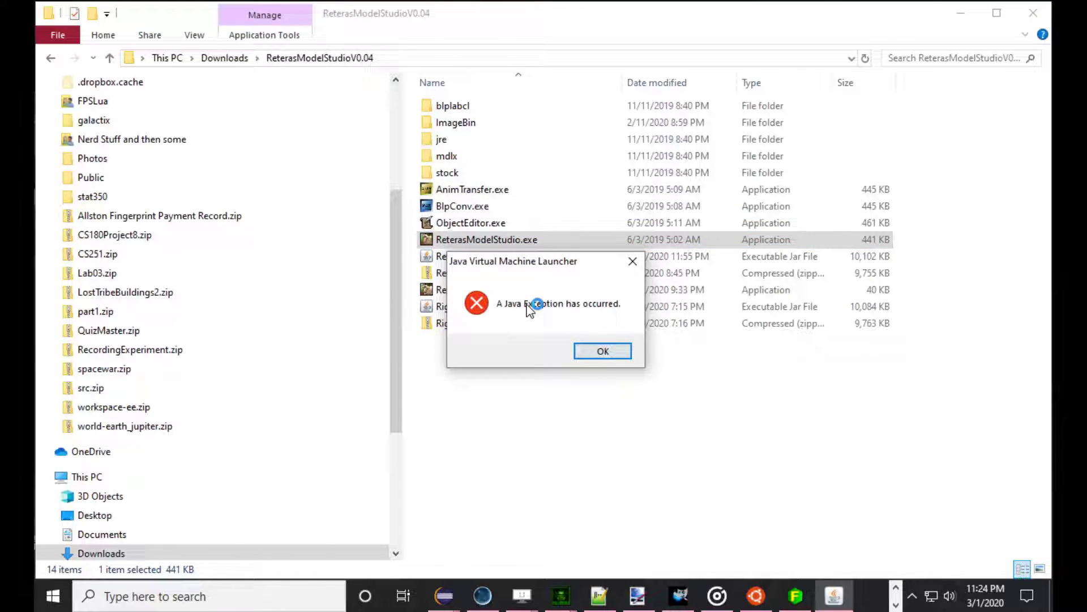
{"action": "left_click_drag", "start_coordinate": [538, 264], "coordinate": [526, 256]}
{"action": "left_click", "coordinate": [583, 343]}
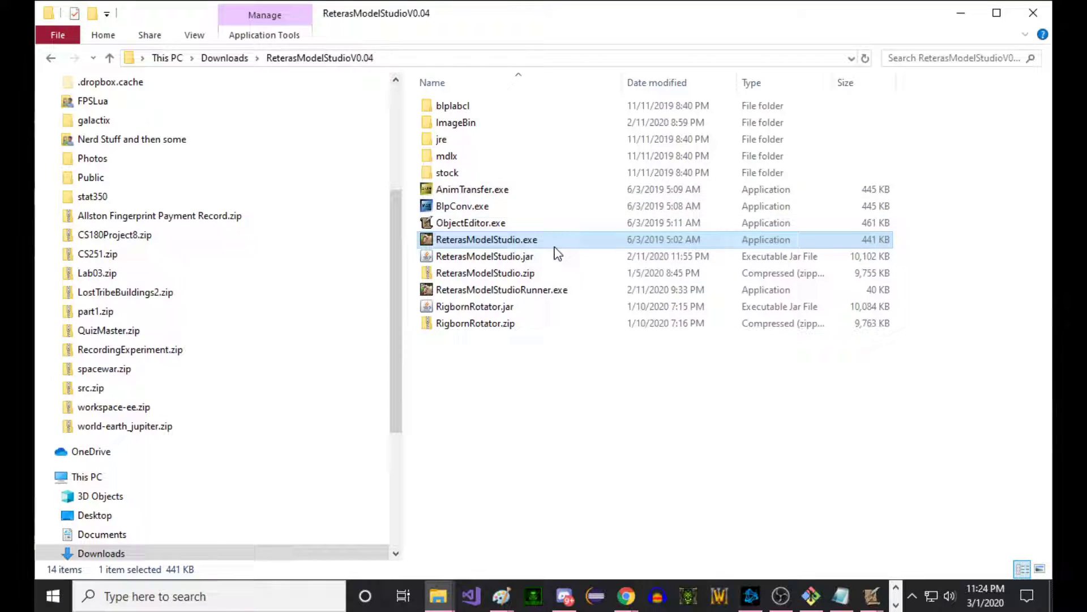
{"action": "double_click", "coordinate": [529, 239]}
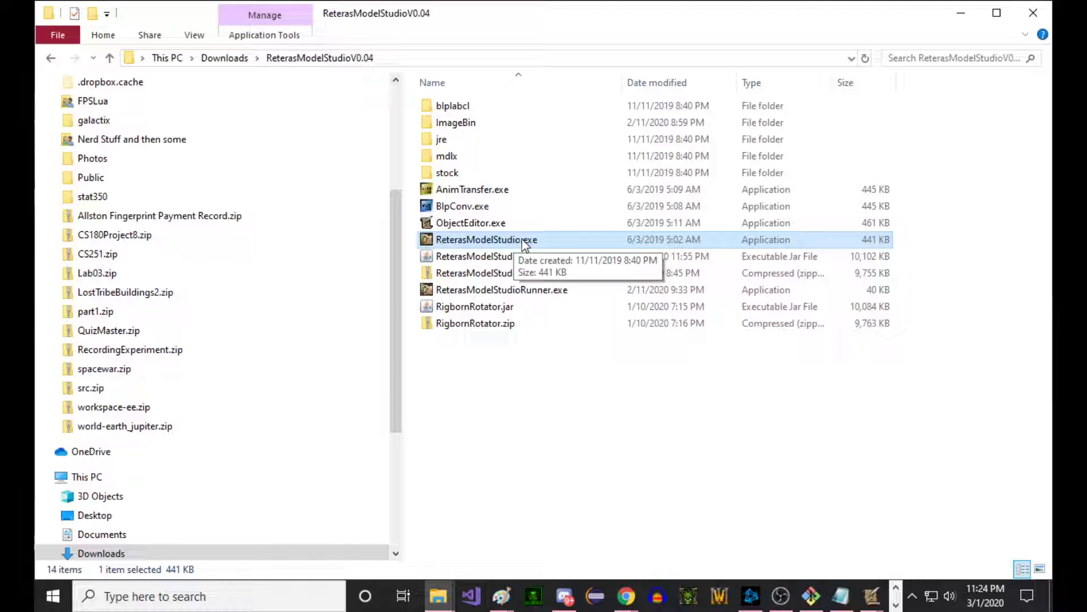
{"action": "left_click", "coordinate": [210, 57]}
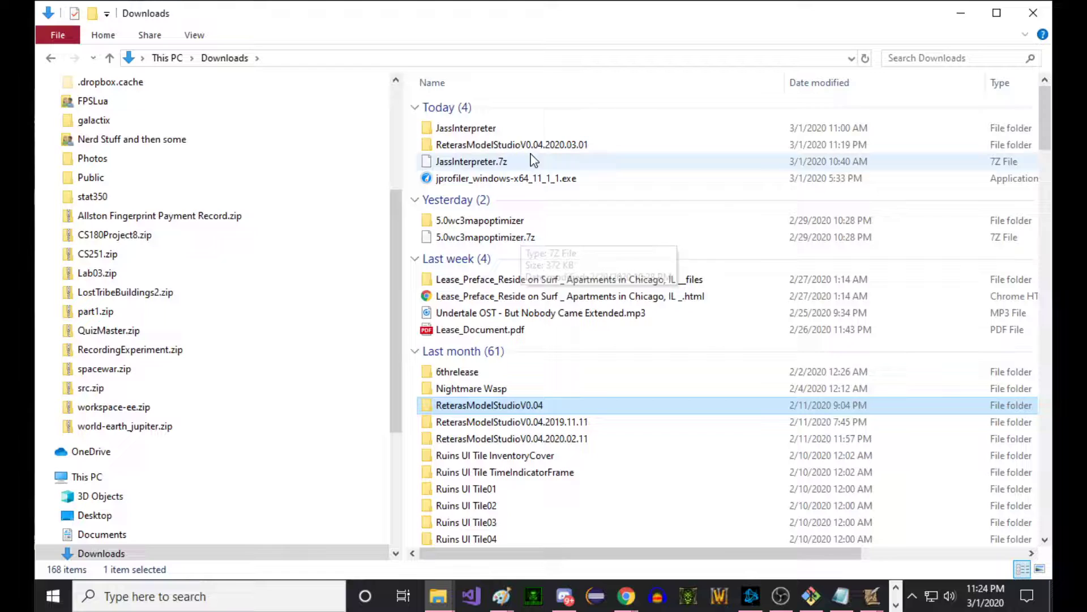
Step: Launch ReterasModelStudio.exe from the newer ReterasModelStudioV0.04.2020.03.01 folder and bring its window forward
{"action": "double_click", "coordinate": [532, 145]}
{"action": "left_click", "coordinate": [508, 240]}
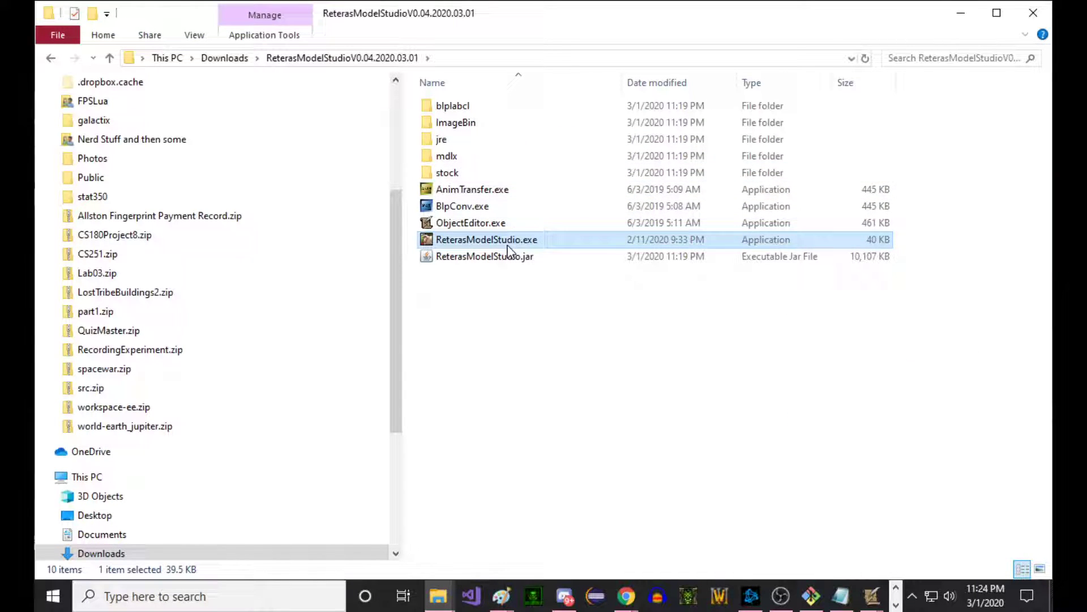
{"action": "left_click", "coordinate": [875, 224]}
{"action": "left_click", "coordinate": [875, 241]}
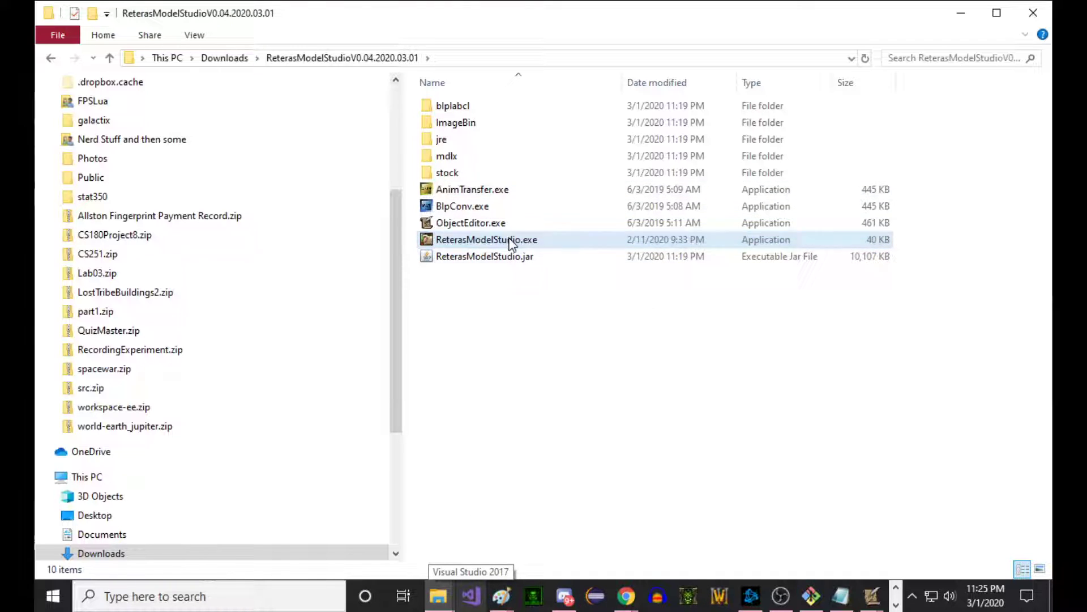
{"action": "double_click", "coordinate": [543, 241]}
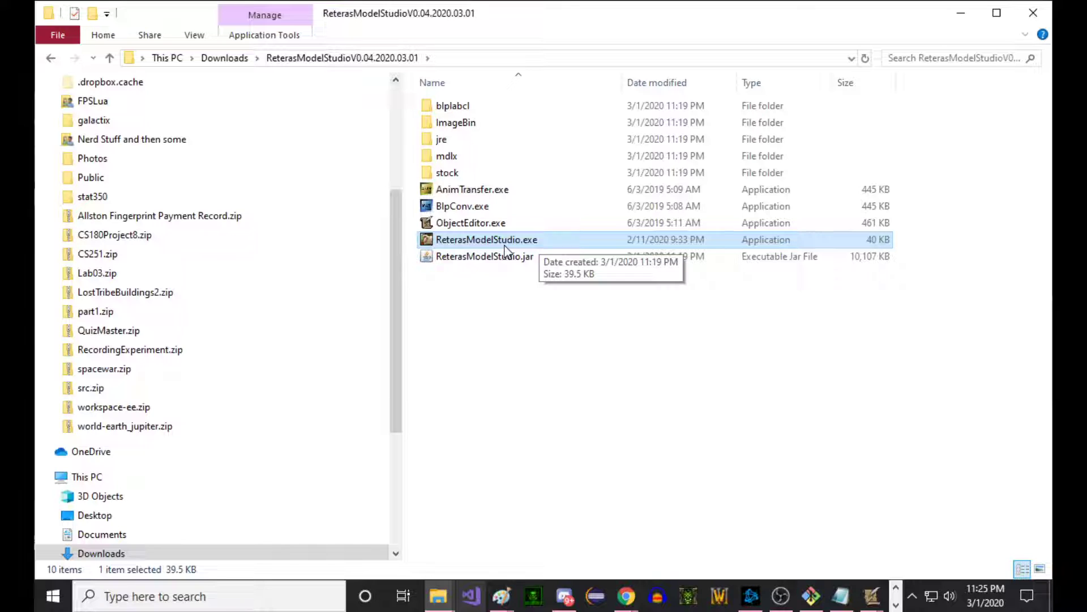
{"action": "left_click", "coordinate": [896, 605]}
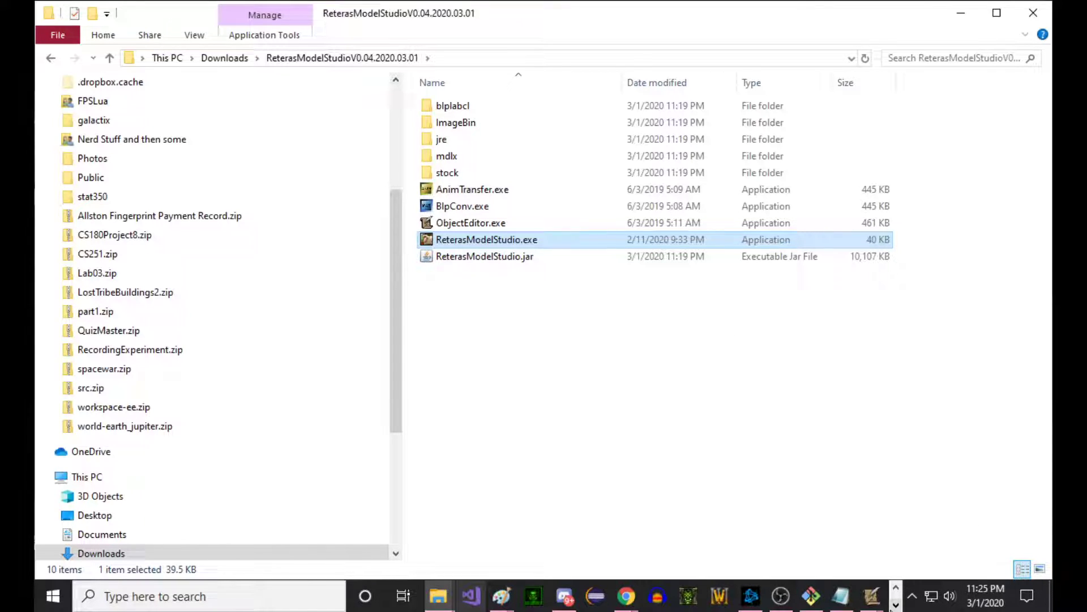
Step: Maximize Retera Model Studio and open Edit > Preferences Window on the Warcraft Data tab
{"action": "left_click", "coordinate": [834, 596]}
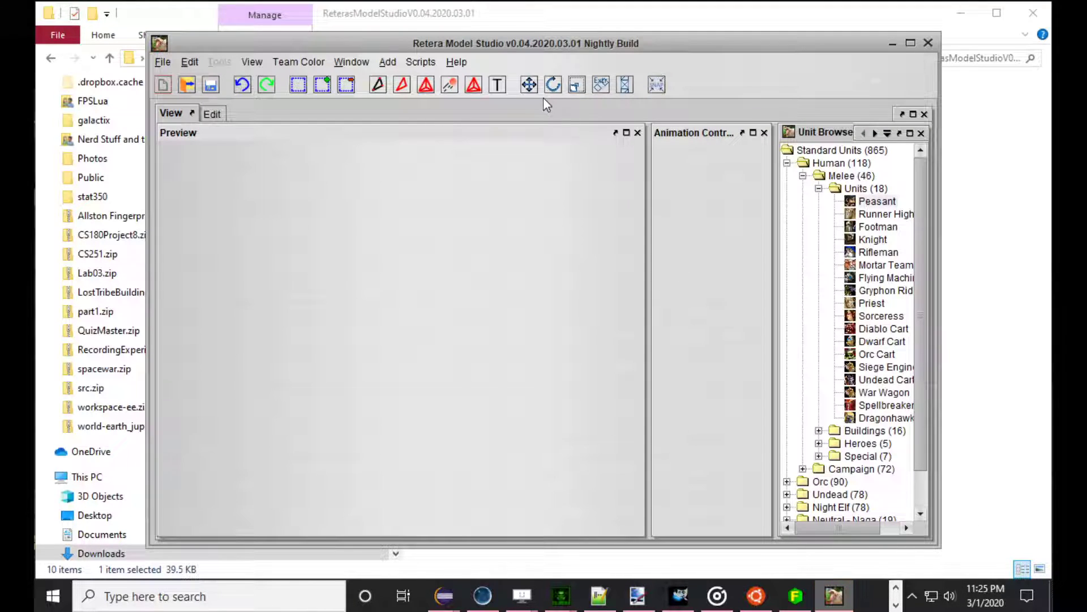
{"action": "double_click", "coordinate": [524, 45]}
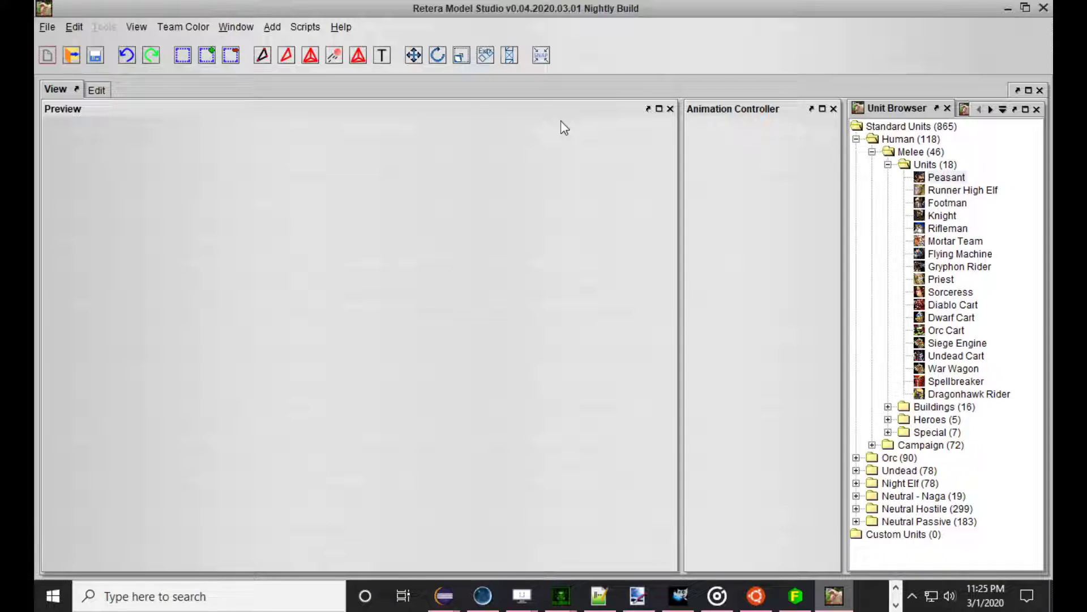
{"action": "left_click", "coordinate": [74, 26]}
{"action": "left_click", "coordinate": [164, 290]}
{"action": "left_click", "coordinate": [419, 131]}
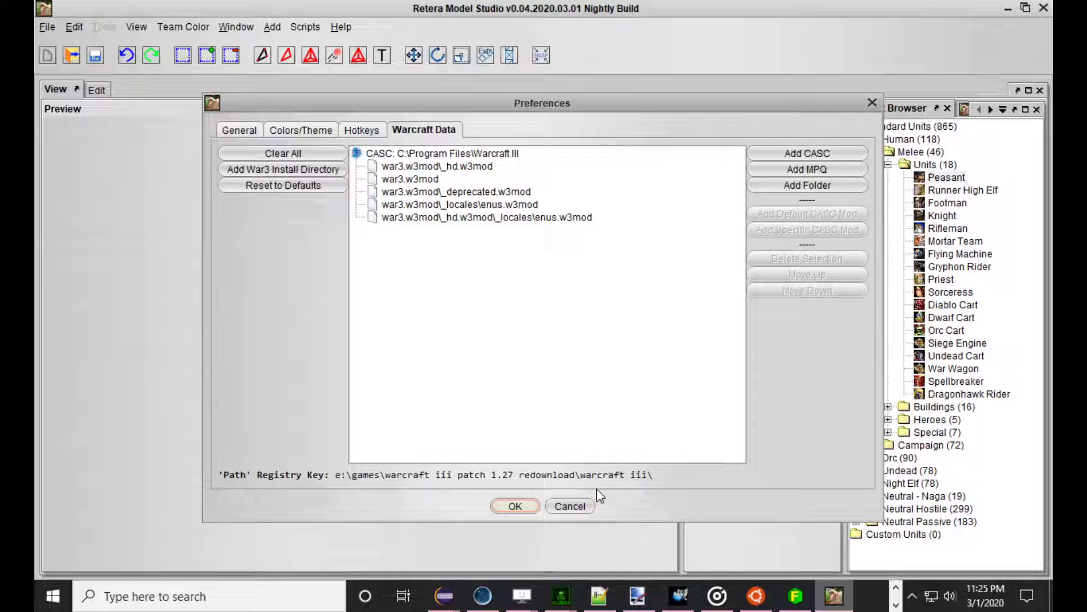
{"action": "left_click", "coordinate": [585, 506]}
{"action": "left_click", "coordinate": [925, 227]}
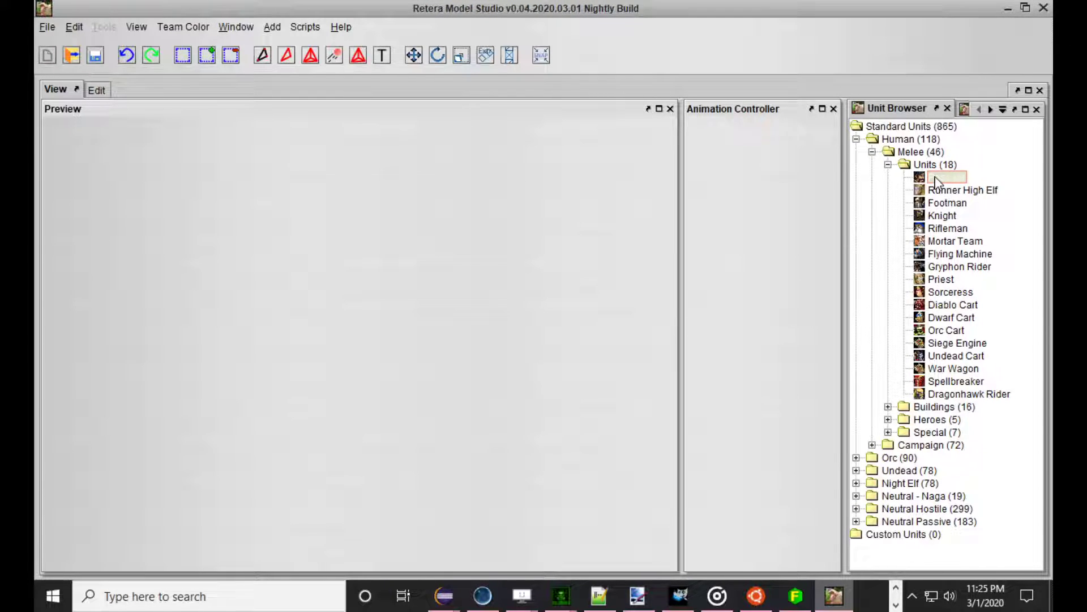
{"action": "left_click", "coordinate": [75, 27]}
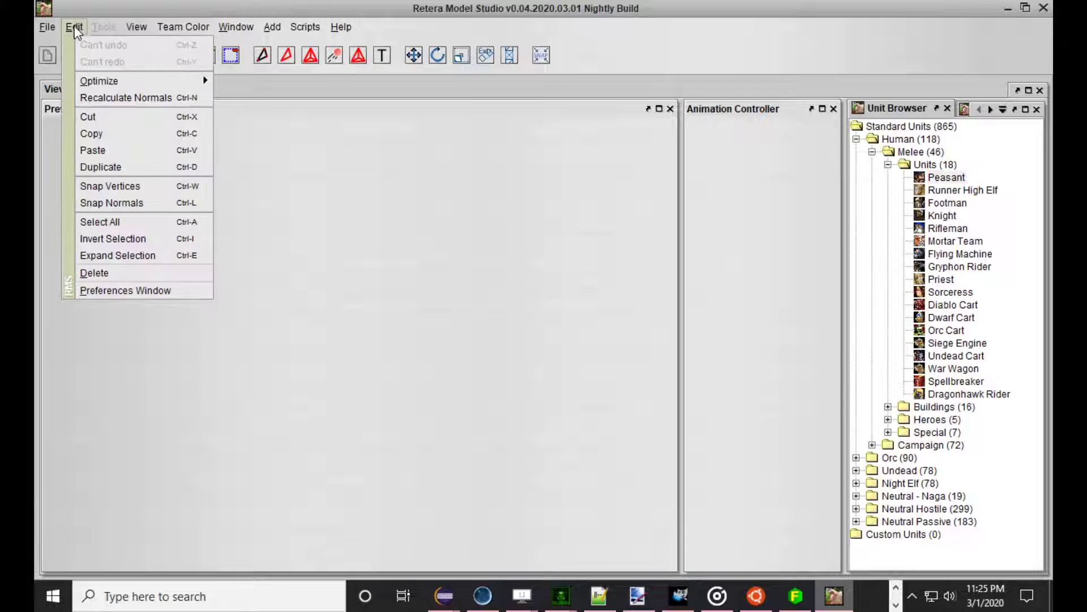
{"action": "left_click", "coordinate": [154, 291]}
{"action": "left_click", "coordinate": [442, 135]}
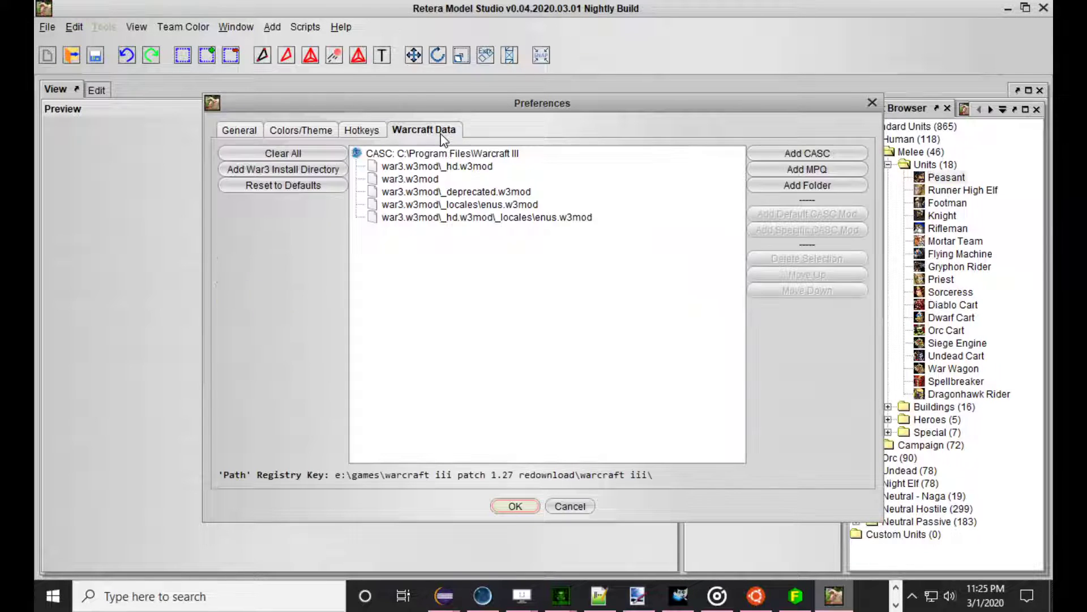
{"action": "left_click", "coordinate": [301, 172]}
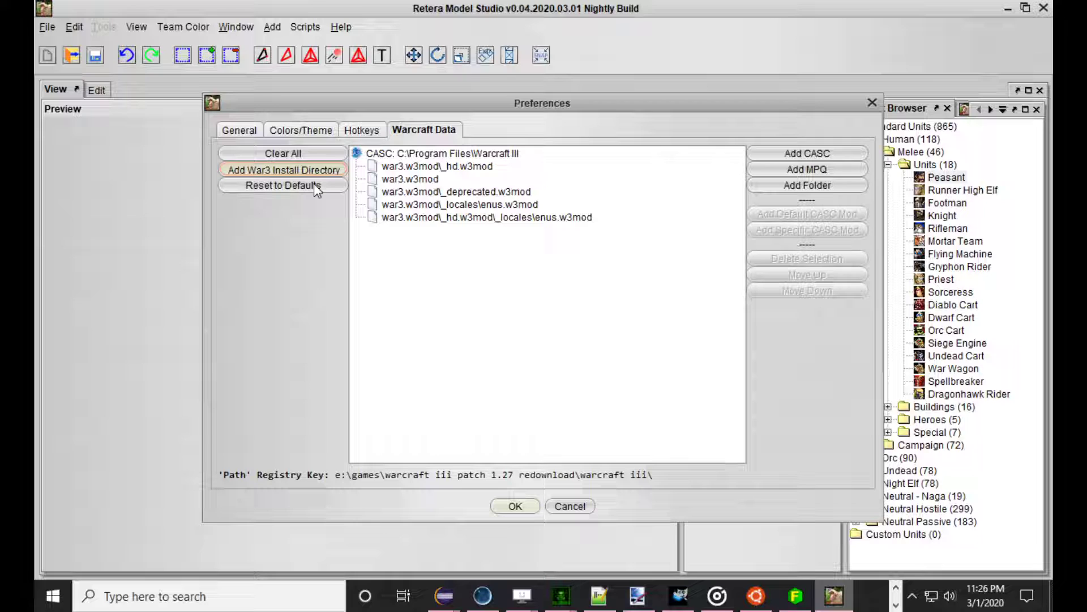
Step: Cancel the folder chooser and Preferences, then rotate the Diablo Cart in the Preview
{"action": "left_click", "coordinate": [736, 440]}
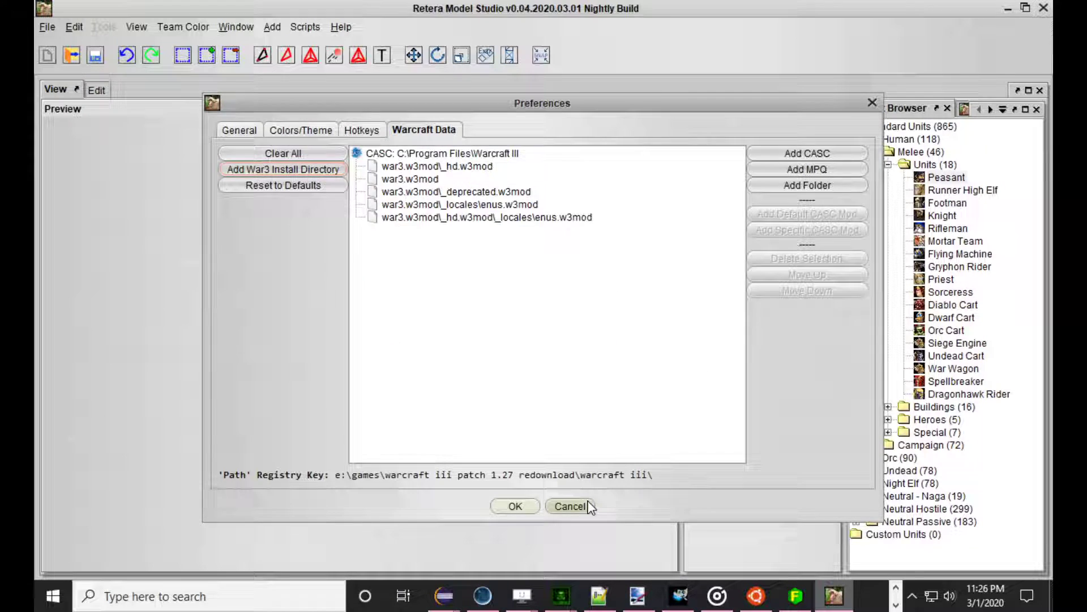
{"action": "left_click", "coordinate": [570, 505]}
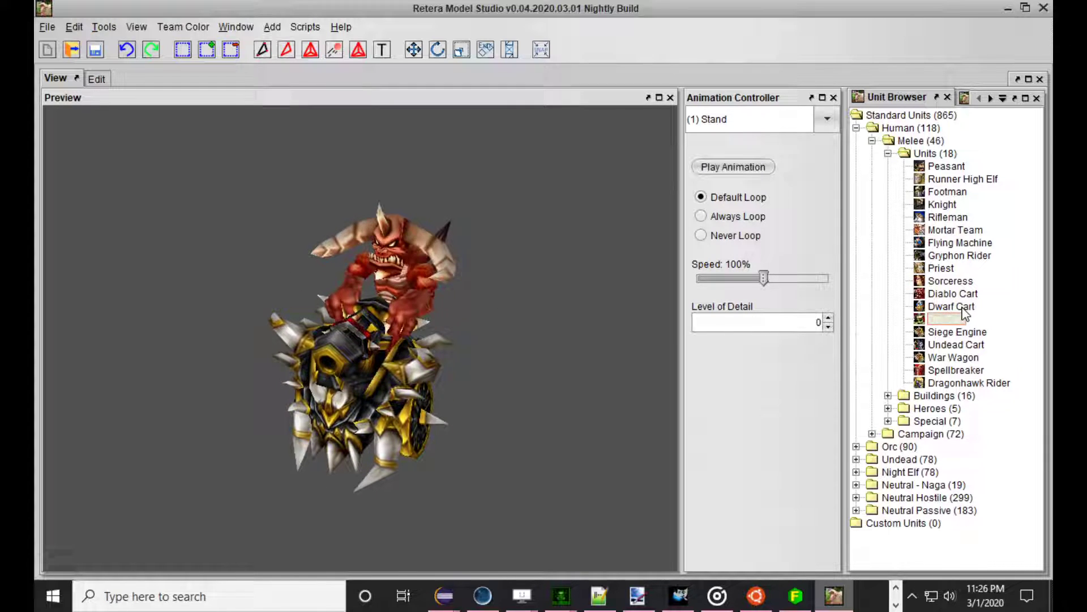
{"action": "mouse_move", "coordinate": [430, 278]}
{"action": "left_mouse_down"}
{"action": "mouse_move", "coordinate": [419, 296]}
{"action": "mouse_move", "coordinate": [407, 283]}
{"action": "mouse_move", "coordinate": [366, 301]}
{"action": "left_mouse_up"}
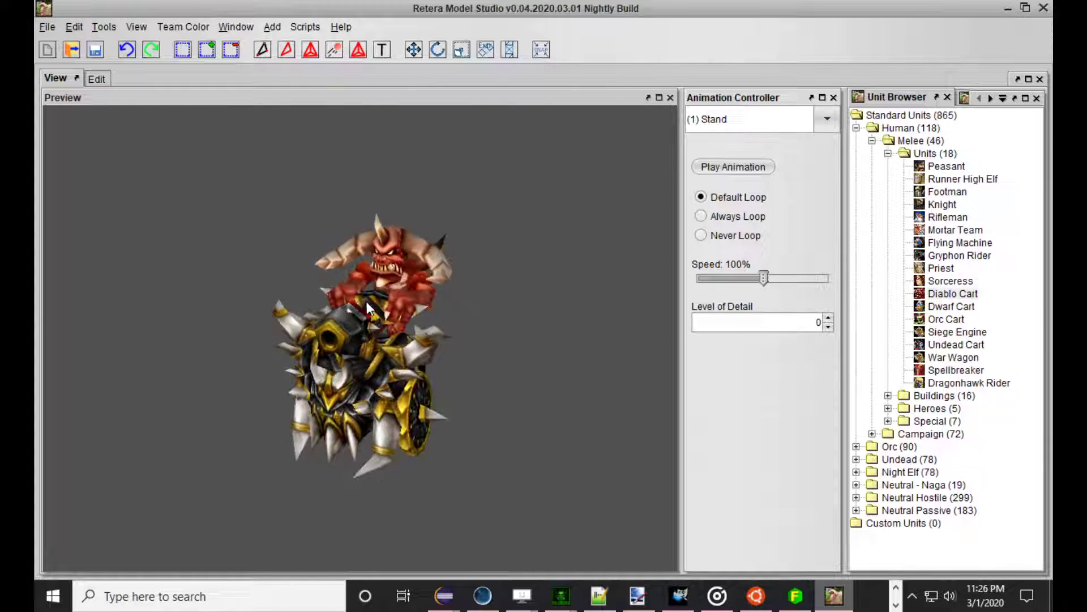
Step: In Preferences' Warcraft Data tab, select the CASC source and Clear All entries
{"action": "left_click", "coordinate": [75, 27]}
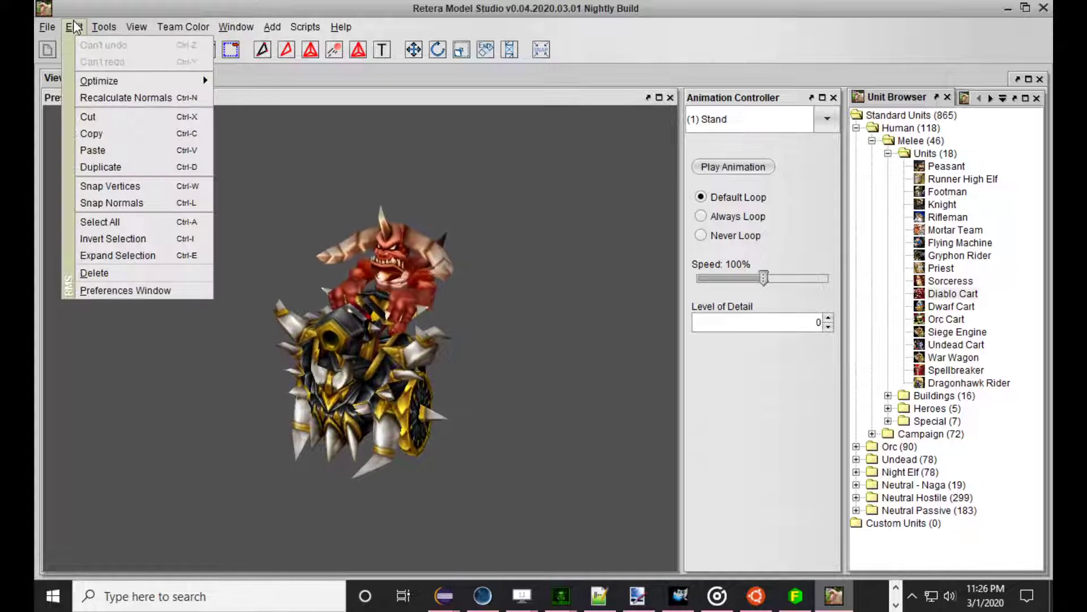
{"action": "left_click", "coordinate": [138, 290]}
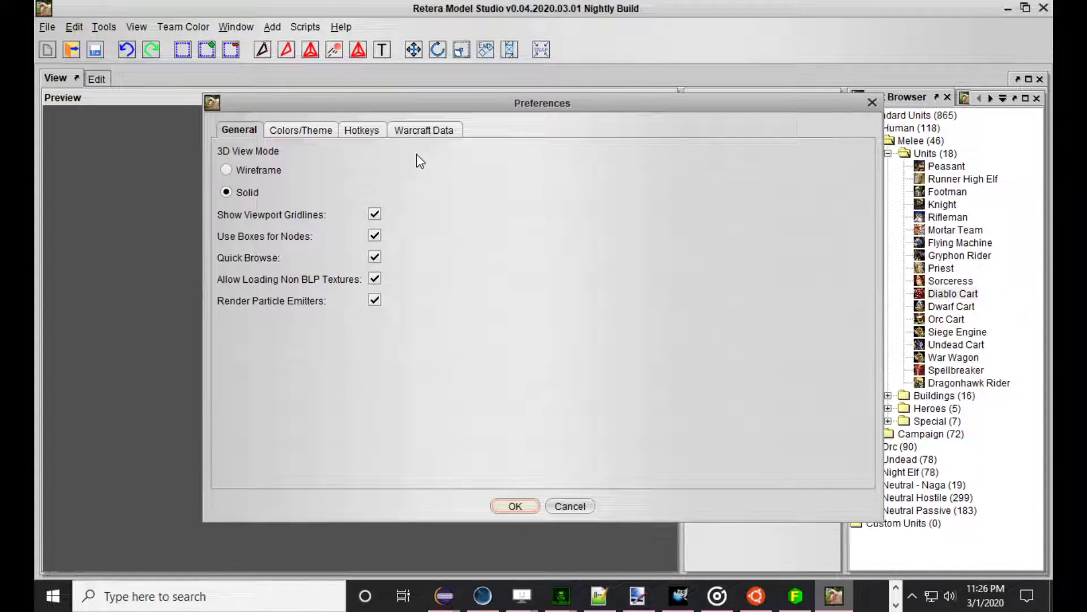
{"action": "left_click", "coordinate": [419, 130]}
{"action": "left_click", "coordinate": [411, 167]}
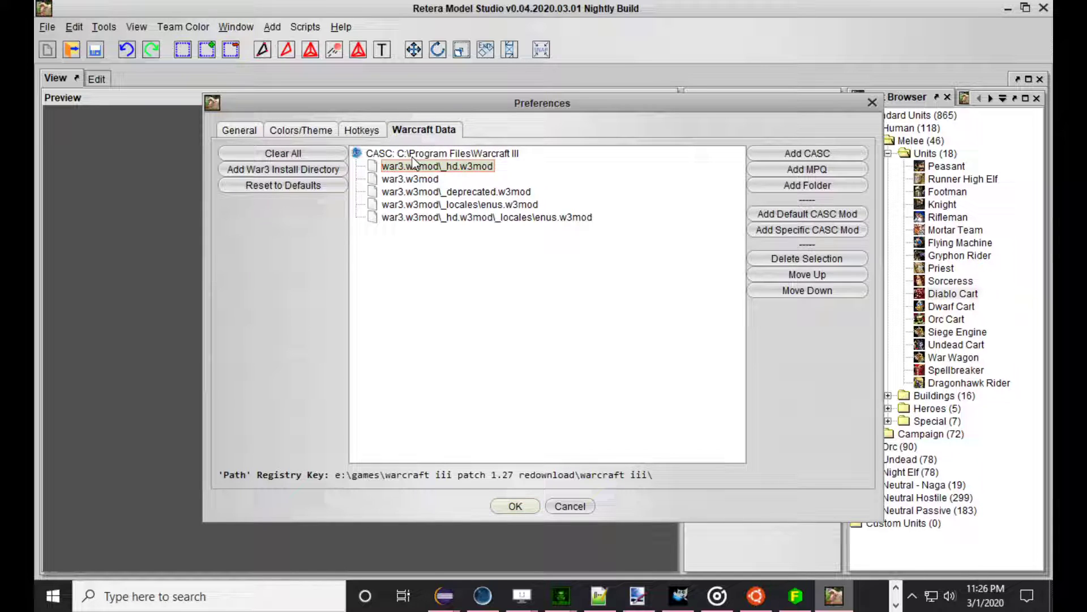
{"action": "left_click", "coordinate": [418, 154]}
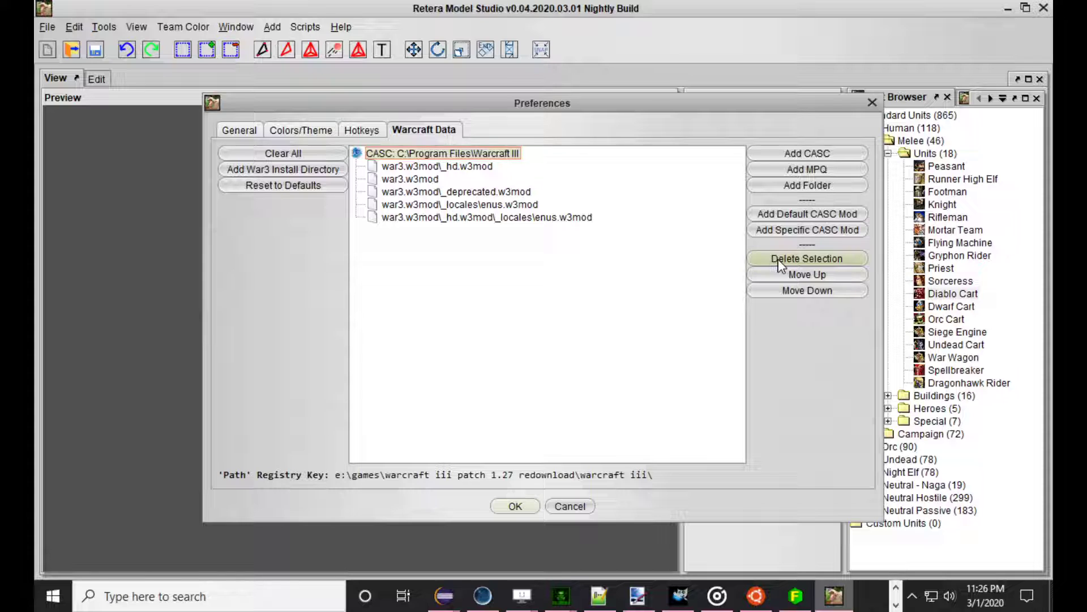
{"action": "left_click", "coordinate": [289, 154]}
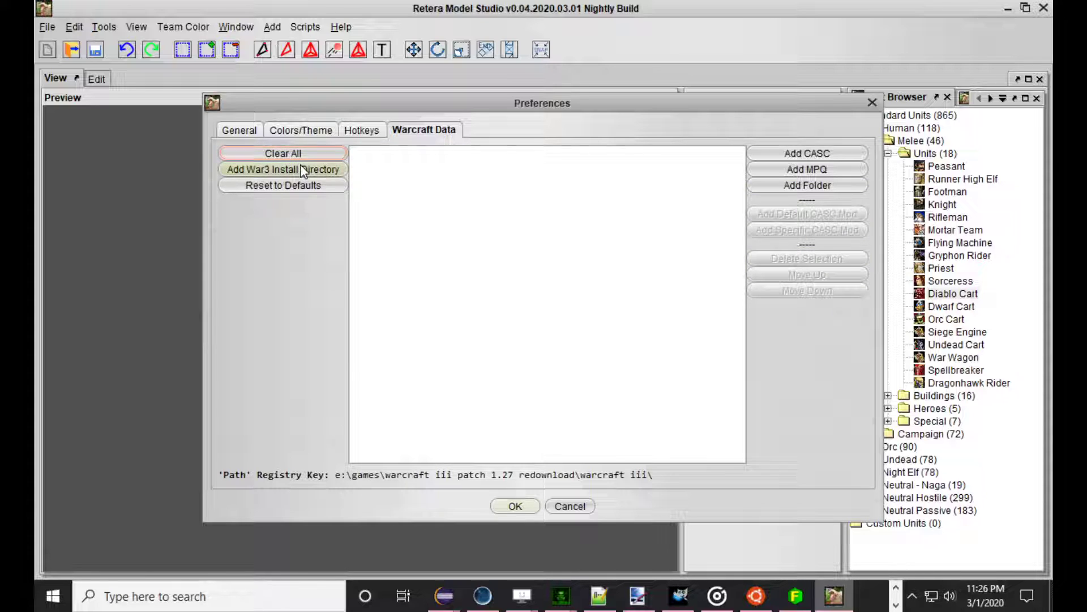
{"action": "left_click", "coordinate": [303, 170]}
Step: Choose C:\Program Files\Warcraft III as the War3 install directory
{"action": "left_click", "coordinate": [405, 204]}
{"action": "scroll", "coordinate": [476, 259], "scroll_direction": "up", "scroll_amount": 3}
{"action": "scroll", "coordinate": [481, 283], "scroll_direction": "down", "scroll_amount": 1}
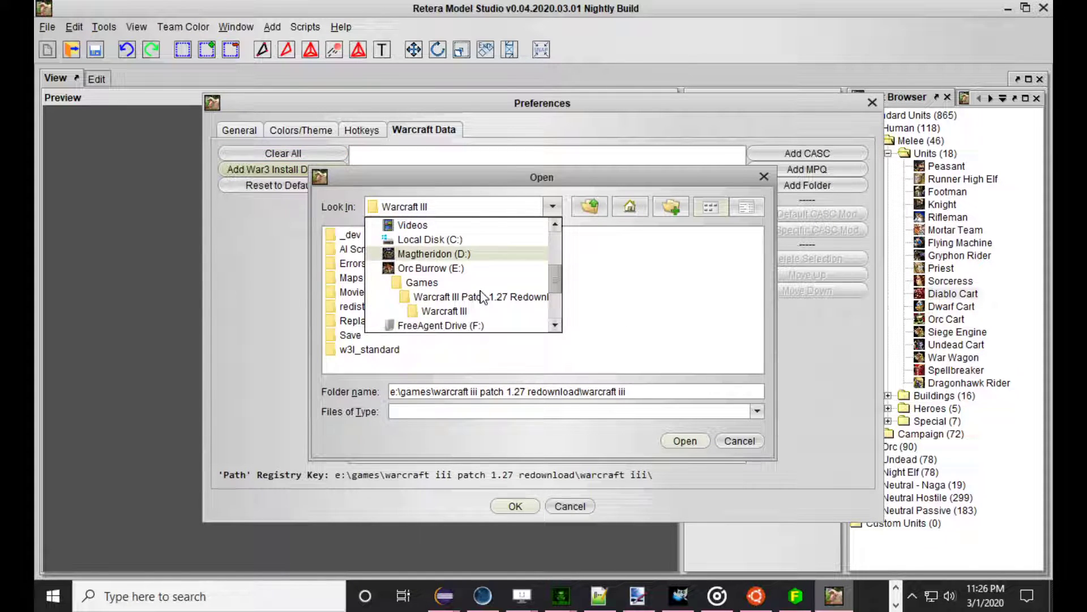
{"action": "left_click", "coordinate": [460, 240]}
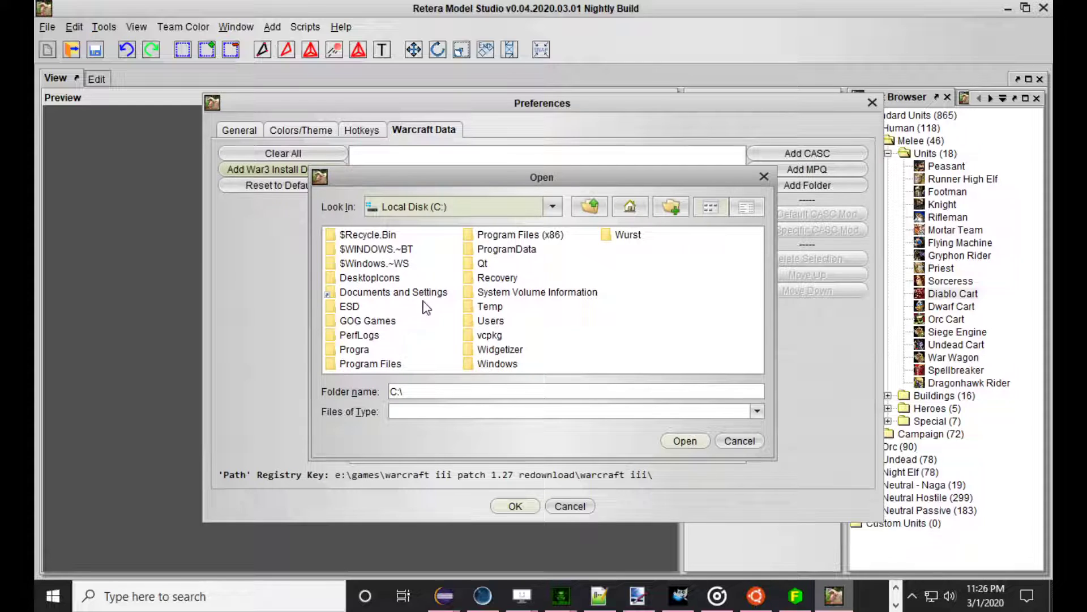
{"action": "double_click", "coordinate": [370, 364]}
{"action": "scroll", "coordinate": [425, 340], "scroll_direction": "down", "scroll_amount": 3}
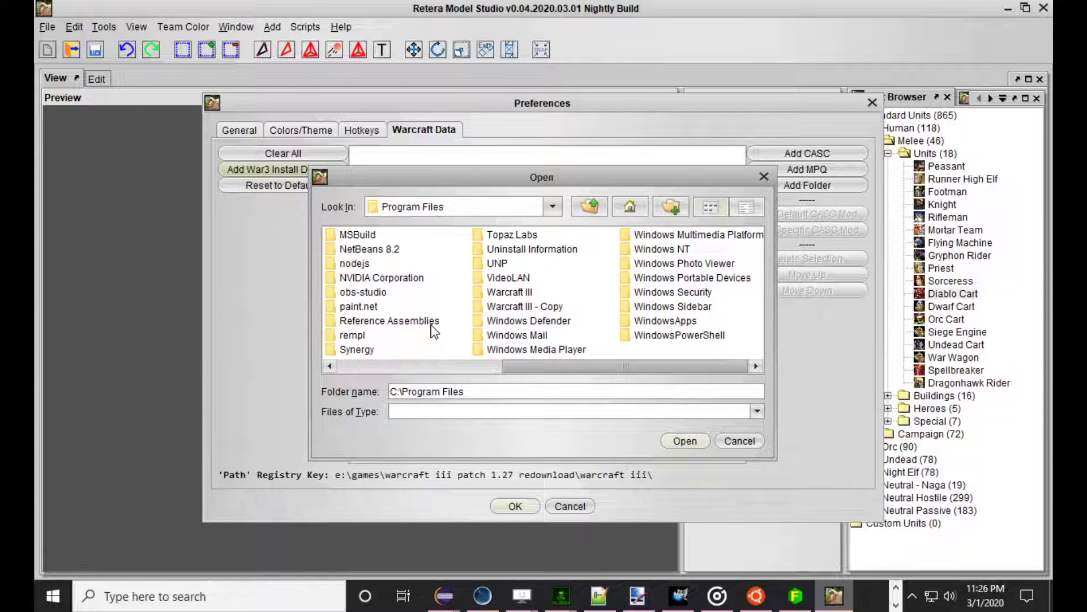
{"action": "double_click", "coordinate": [509, 292]}
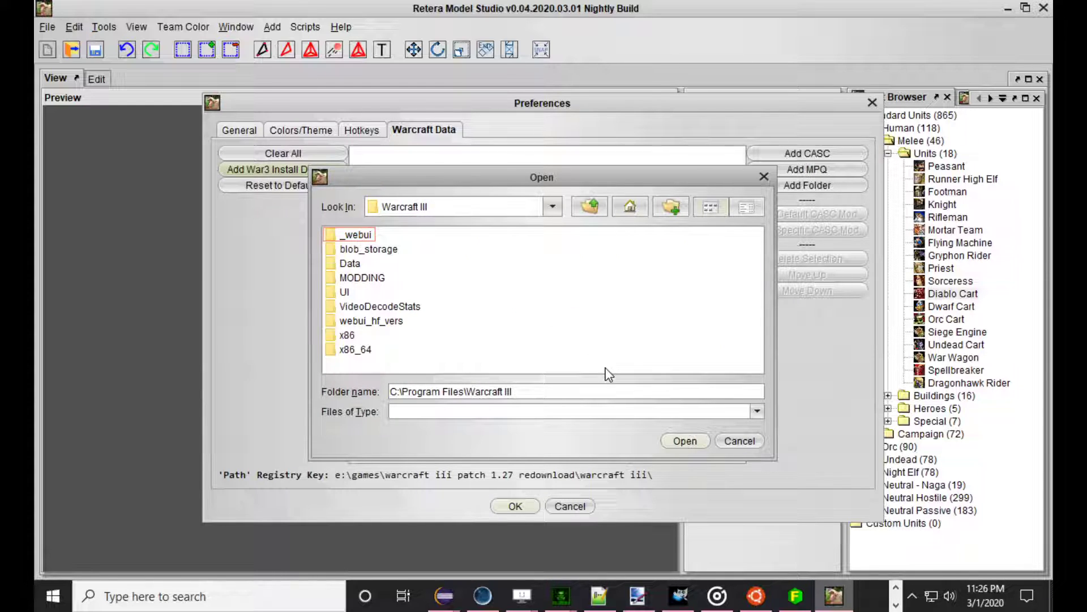
{"action": "left_click", "coordinate": [673, 442]}
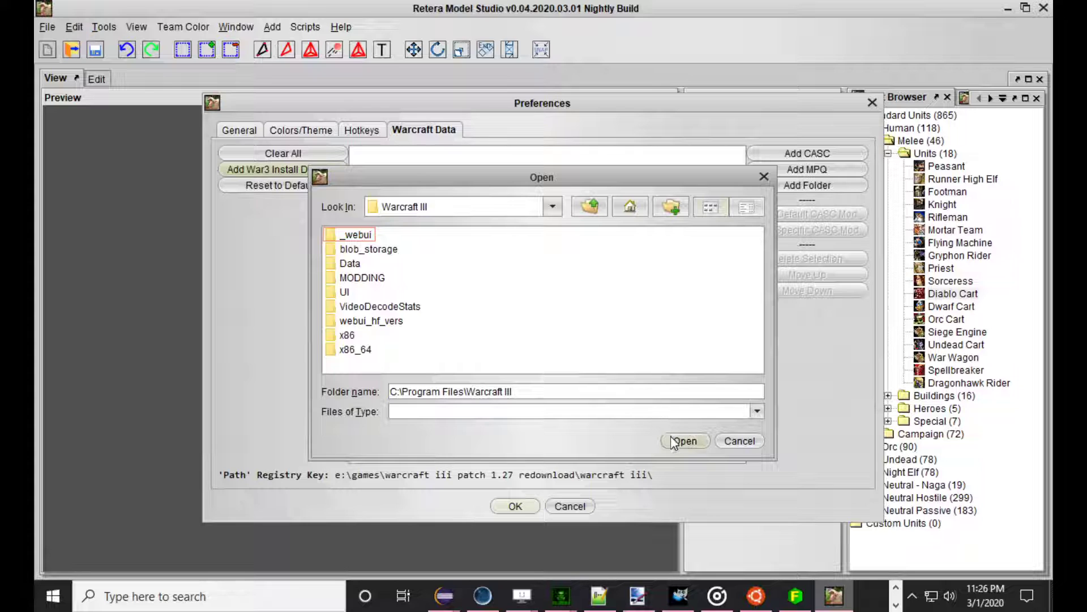
{"action": "left_click", "coordinate": [335, 265]}
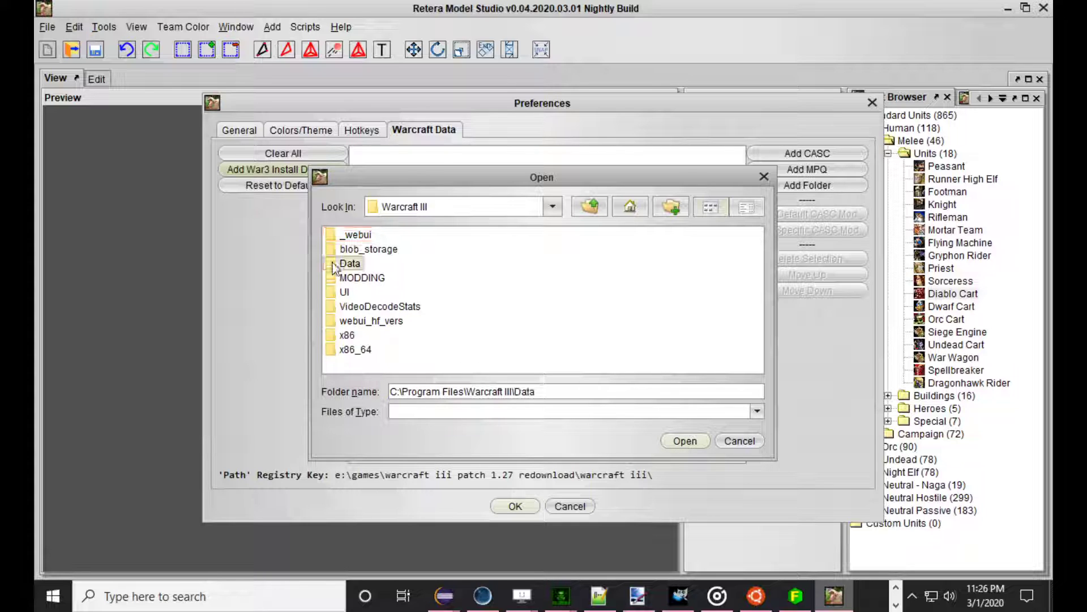
{"action": "left_click", "coordinate": [609, 392]}
{"action": "key", "text": "BackSpace"}
{"action": "key", "text": "BackSpace"}
{"action": "key", "text": "BackSpace"}
{"action": "key", "text": "BackSpace"}
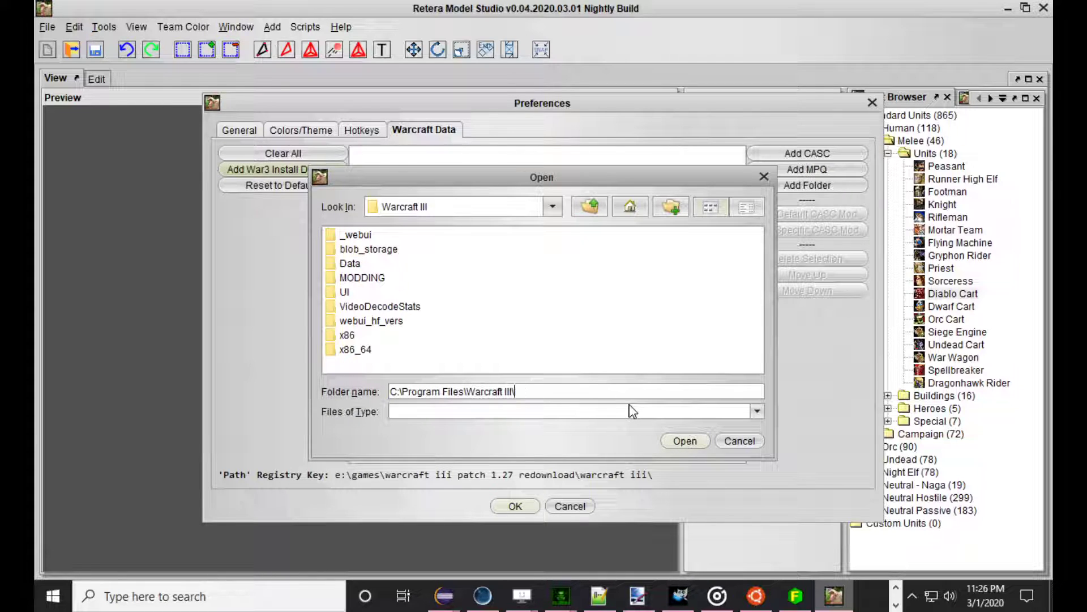
{"action": "left_click", "coordinate": [683, 441]}
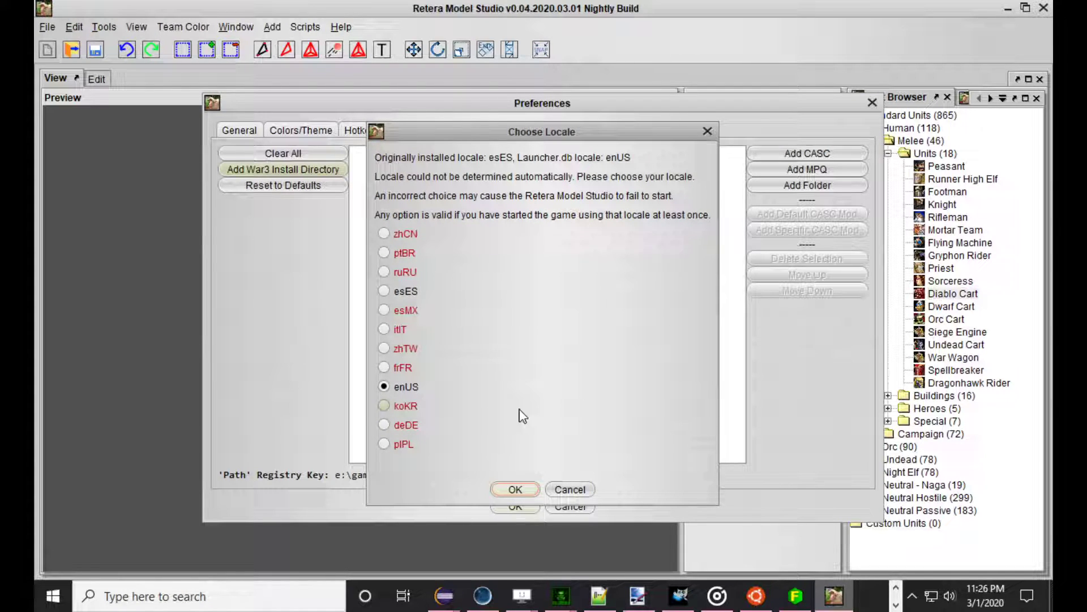
Step: Confirm the enUS locale and save the Preferences
{"action": "left_click", "coordinate": [418, 387]}
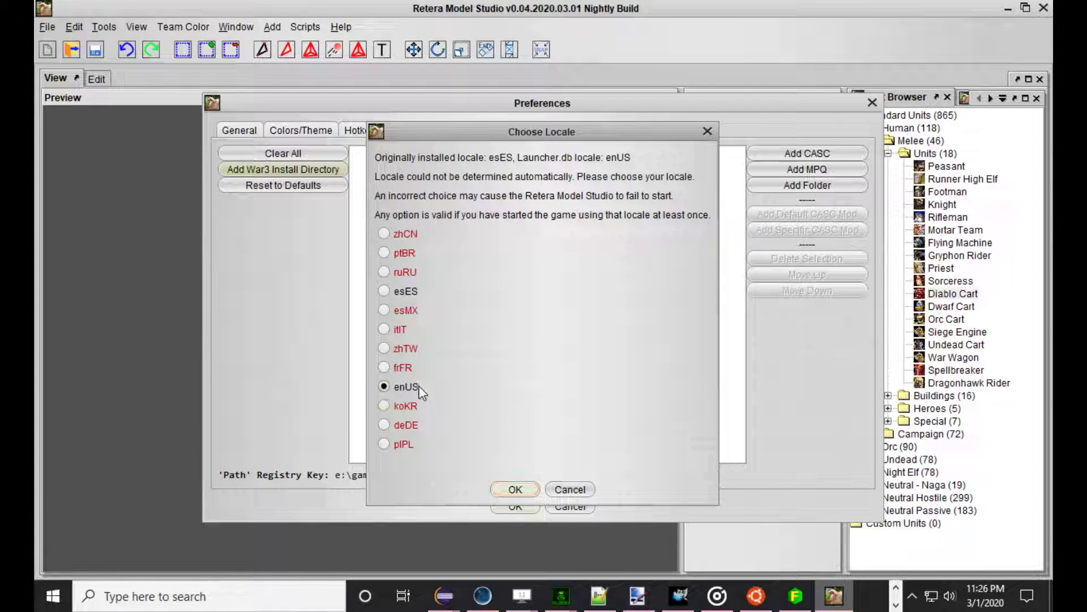
{"action": "left_click", "coordinate": [521, 492]}
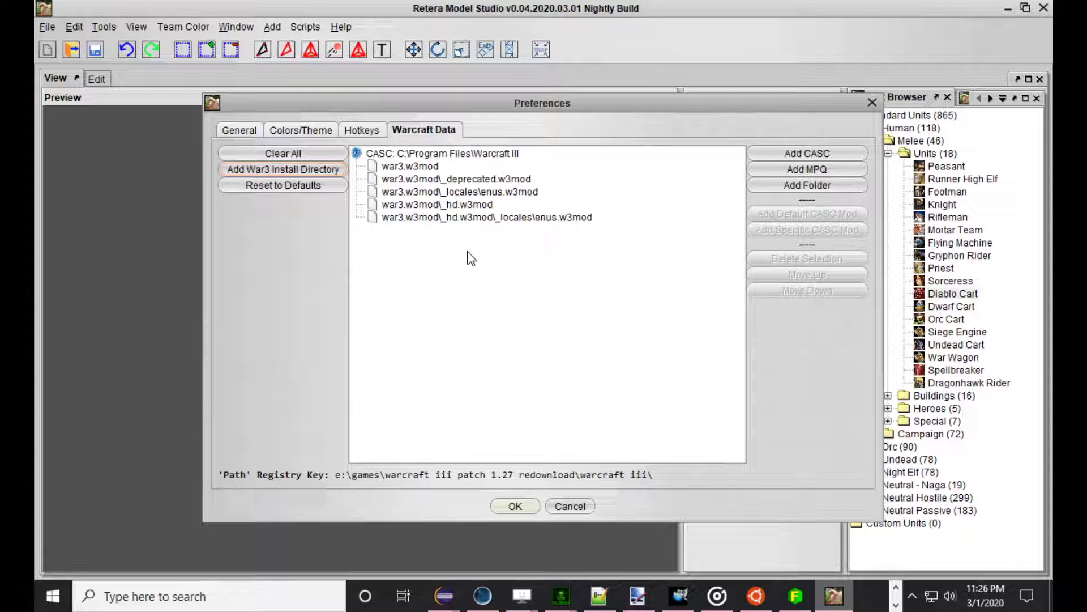
{"action": "left_click", "coordinate": [515, 505]}
Step: Pick Diablo Cart below Priest in the Unit Browser, rotate its preview, and open the Edit workspace
{"action": "left_click", "coordinate": [943, 269]}
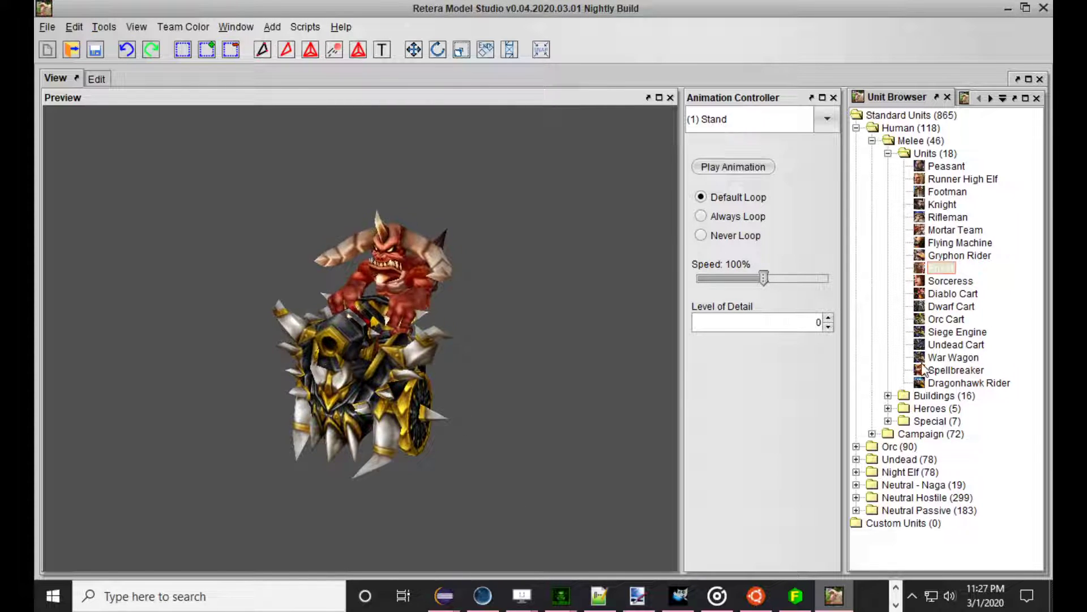
{"action": "key", "text": "Down"}
{"action": "key", "text": "Down"}
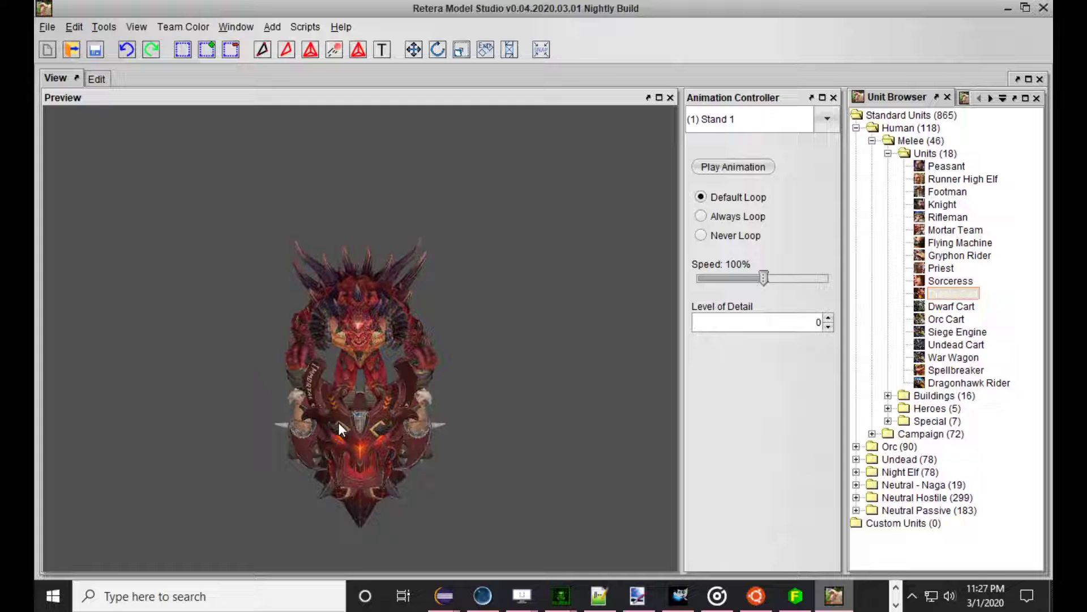
{"action": "left_click", "coordinate": [373, 423]}
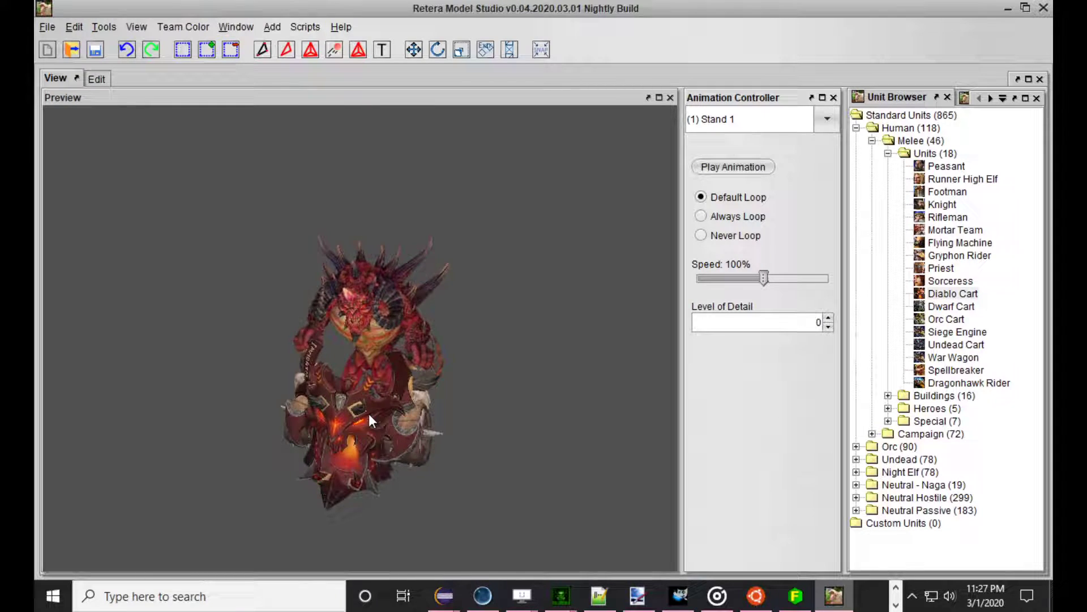
{"action": "mouse_move", "coordinate": [369, 413]}
{"action": "left_mouse_down"}
{"action": "mouse_move", "coordinate": [335, 413]}
{"action": "mouse_move", "coordinate": [389, 412]}
{"action": "left_mouse_up"}
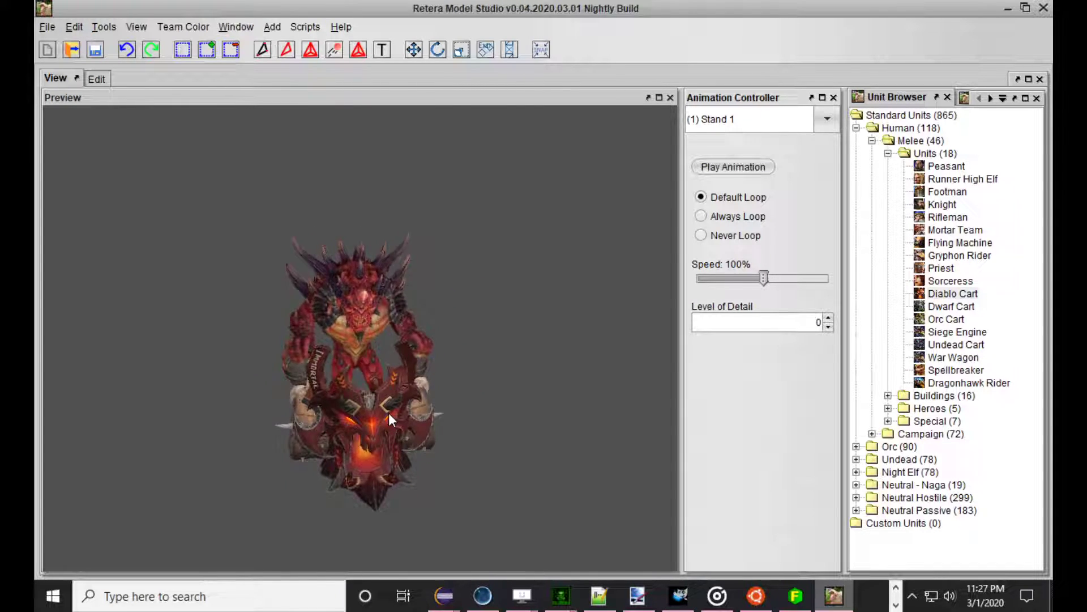
{"action": "left_click_drag", "start_coordinate": [389, 413], "coordinate": [366, 410]}
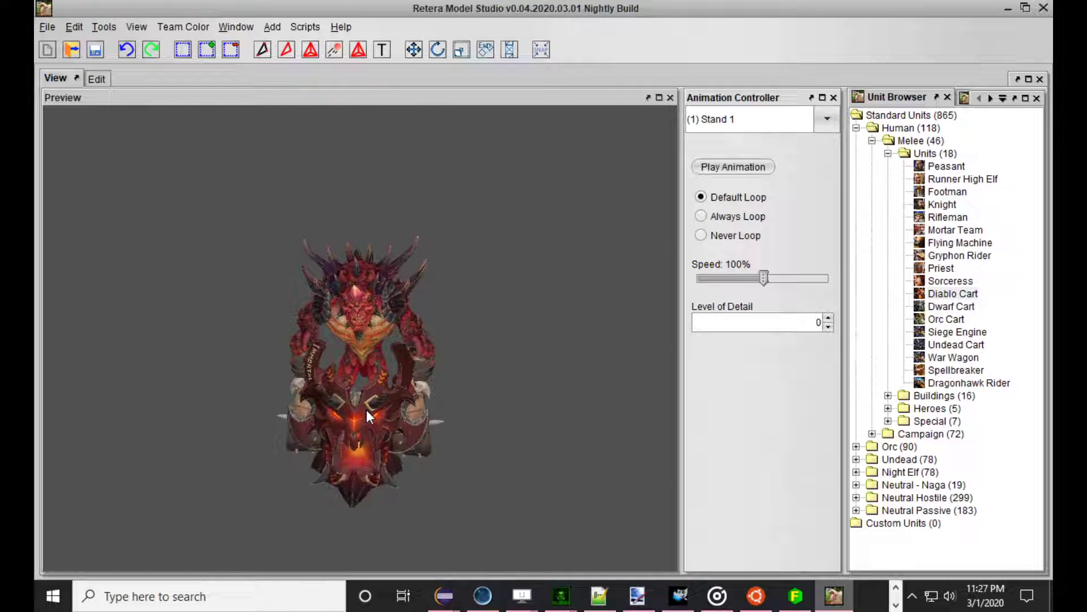
{"action": "left_click", "coordinate": [96, 79]}
Step: Scrub the Diablo Cart's Walk 1 animation past frame 348 in animation mode, then return to View
{"action": "left_click", "coordinate": [508, 386]}
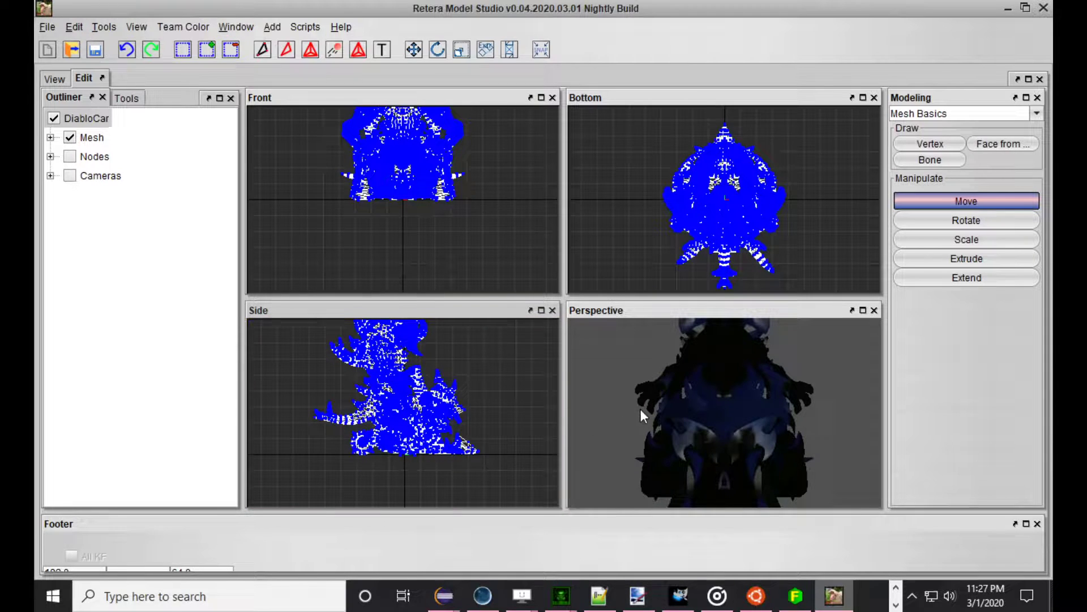
{"action": "key", "text": "Tab"}
{"action": "left_click_drag", "start_coordinate": [94, 545], "coordinate": [225, 544]}
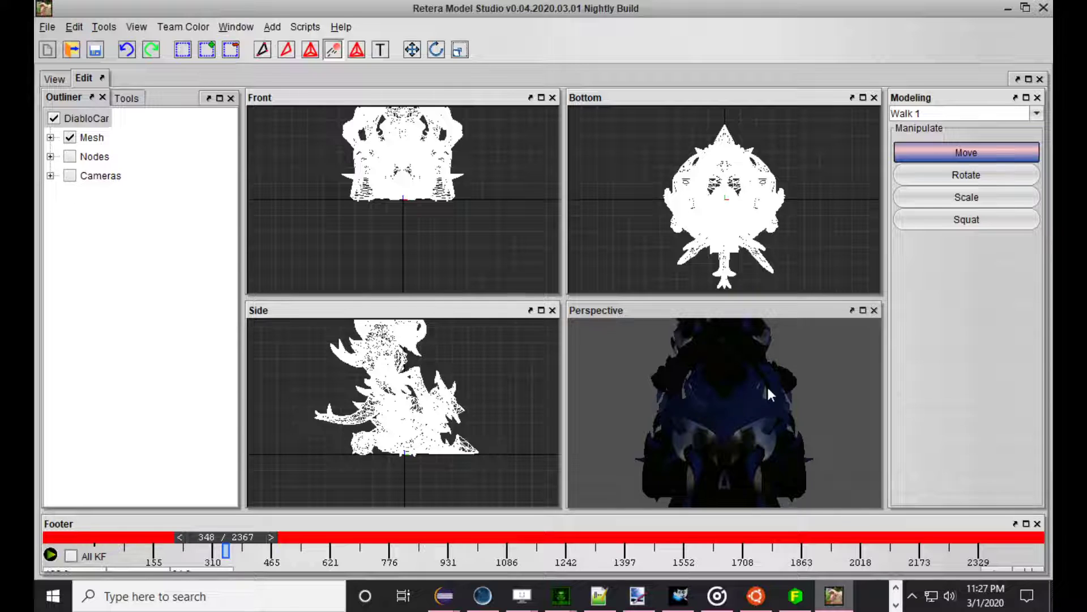
{"action": "left_click_drag", "start_coordinate": [207, 543], "coordinate": [591, 547]}
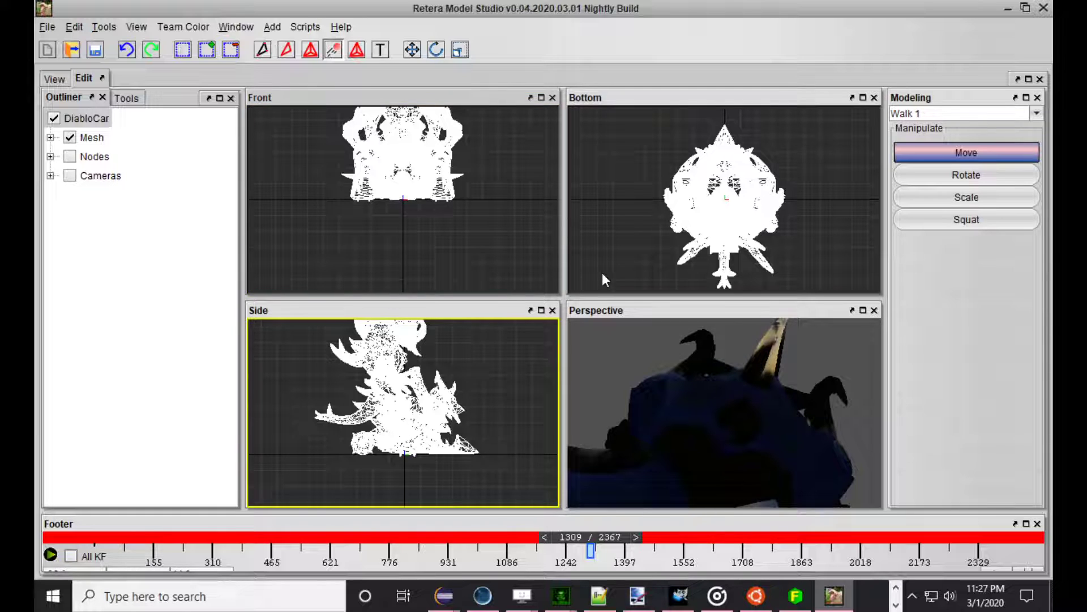
{"action": "left_click", "coordinate": [55, 79]}
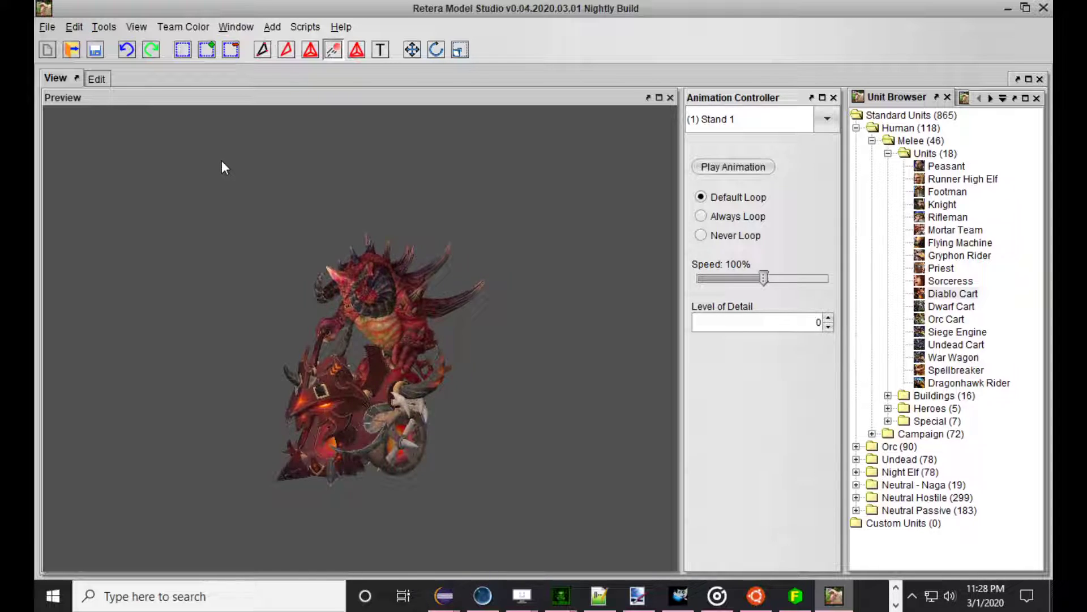
{"action": "middle_click_drag", "start_coordinate": [222, 193], "coordinate": [422, 300]}
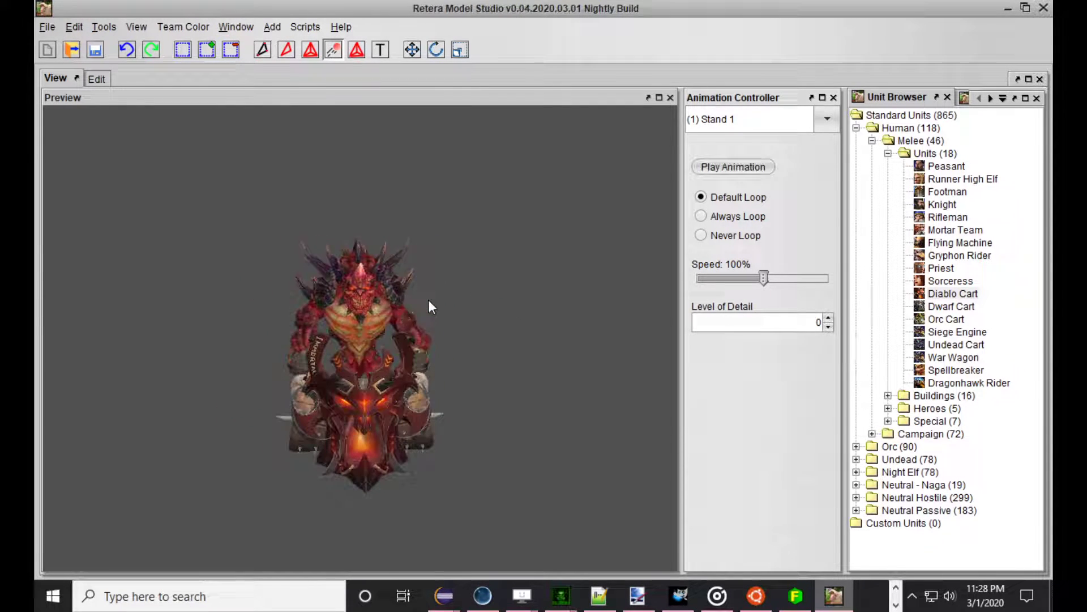
{"action": "left_click", "coordinate": [74, 27]}
{"action": "left_click", "coordinate": [155, 293]}
{"action": "left_click", "coordinate": [424, 130]}
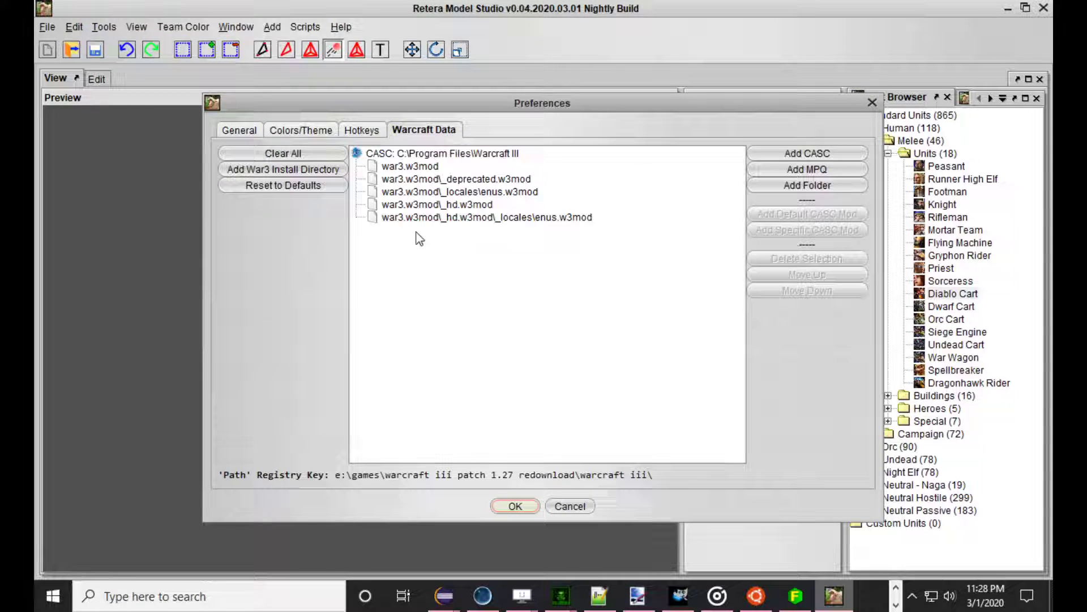
{"action": "left_click", "coordinate": [460, 205]}
{"action": "left_click", "coordinate": [569, 506]}
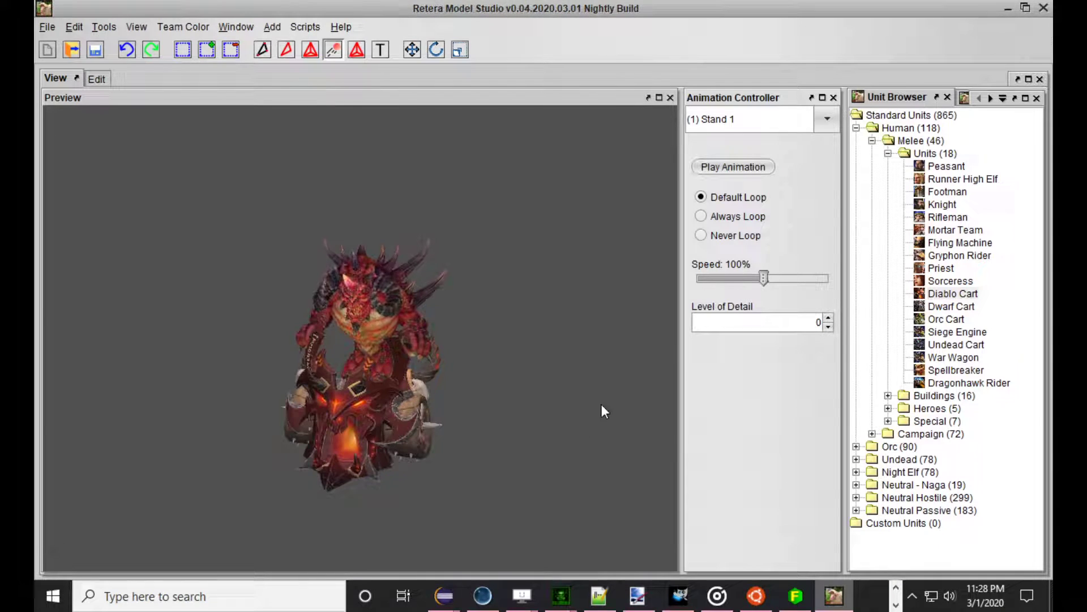